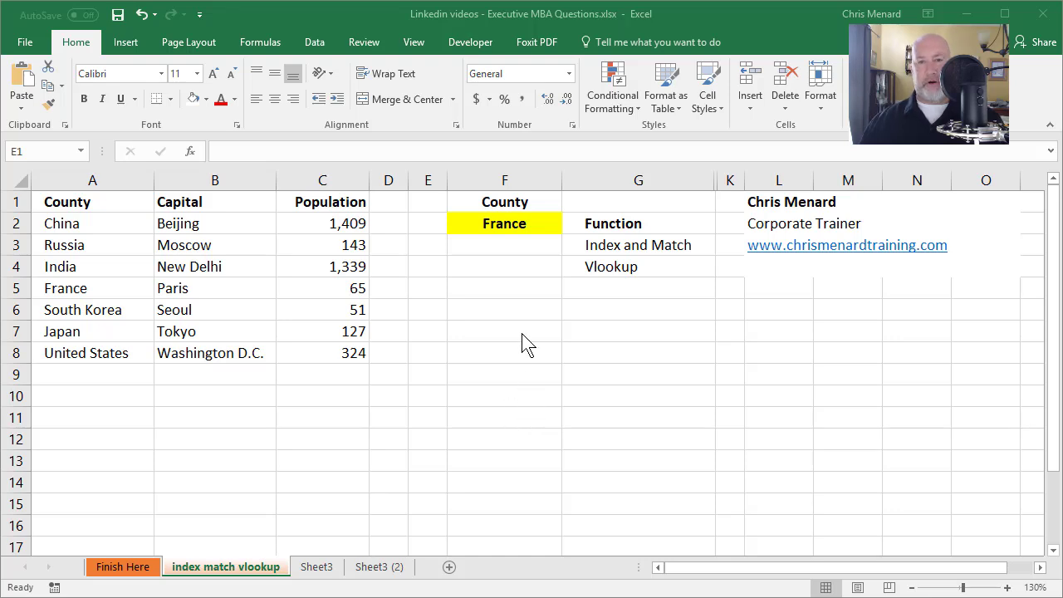
Step: Enter the formula =VLOOKUP(F2,A2:C8,3,FALSE) in cell F4 to look up the selected country's population
click(500, 272)
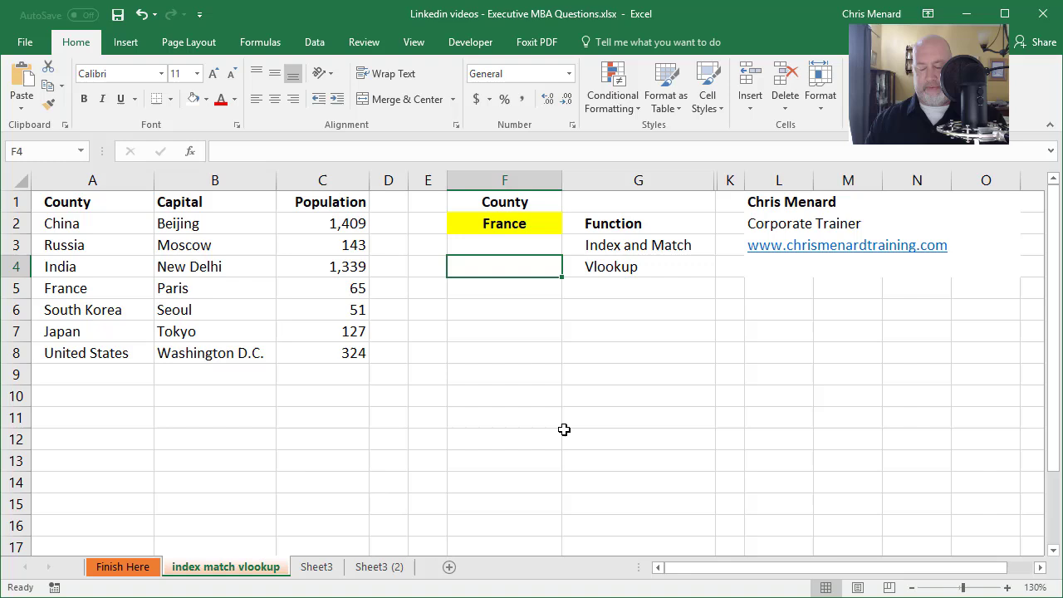
text(=vl)
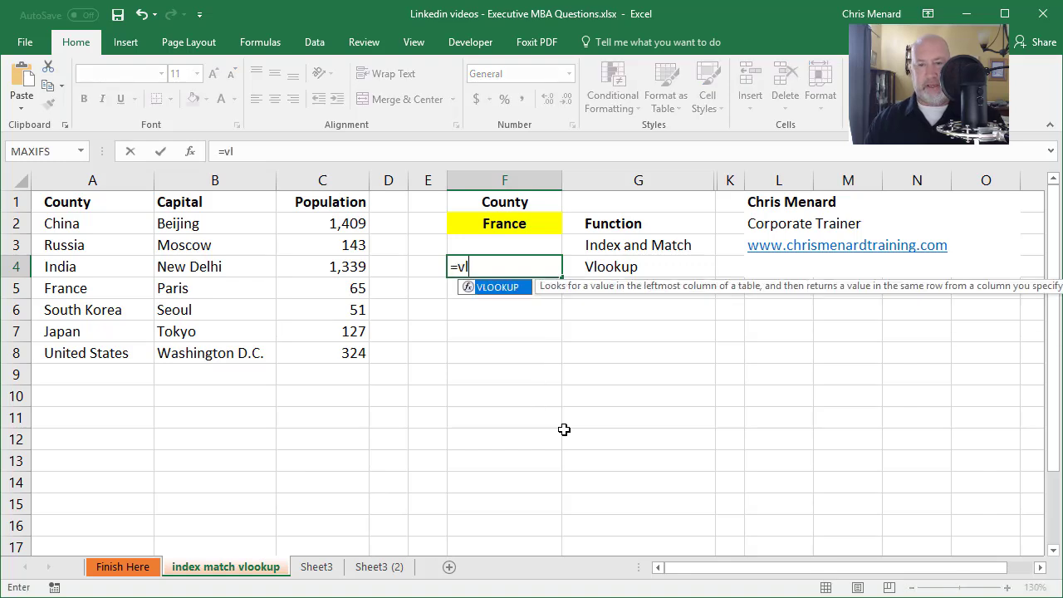
key(Tab)
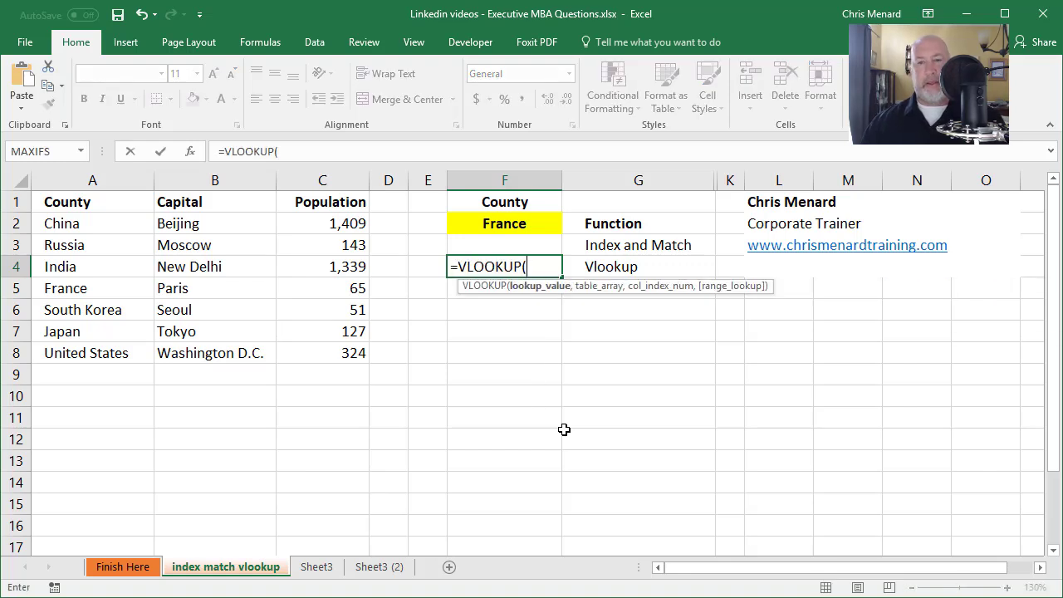
click(505, 223)
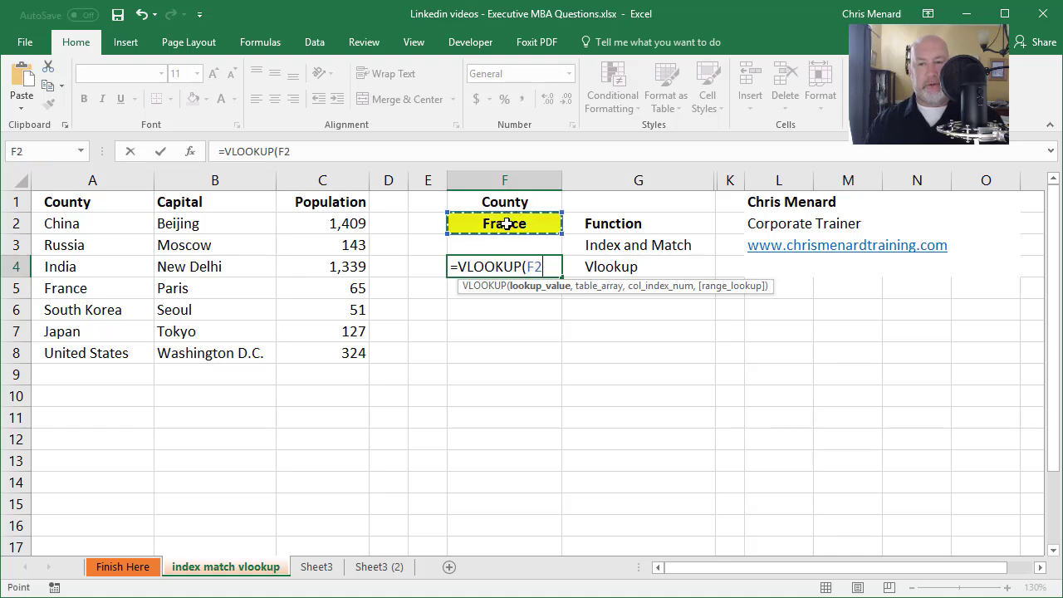
text(,)
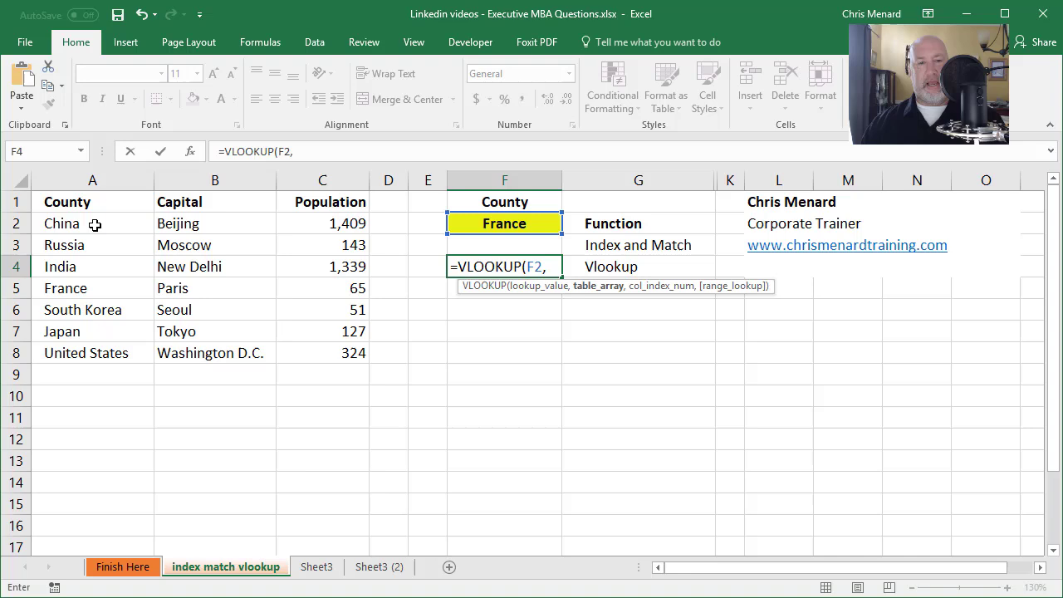
drag(85, 224, 300, 344)
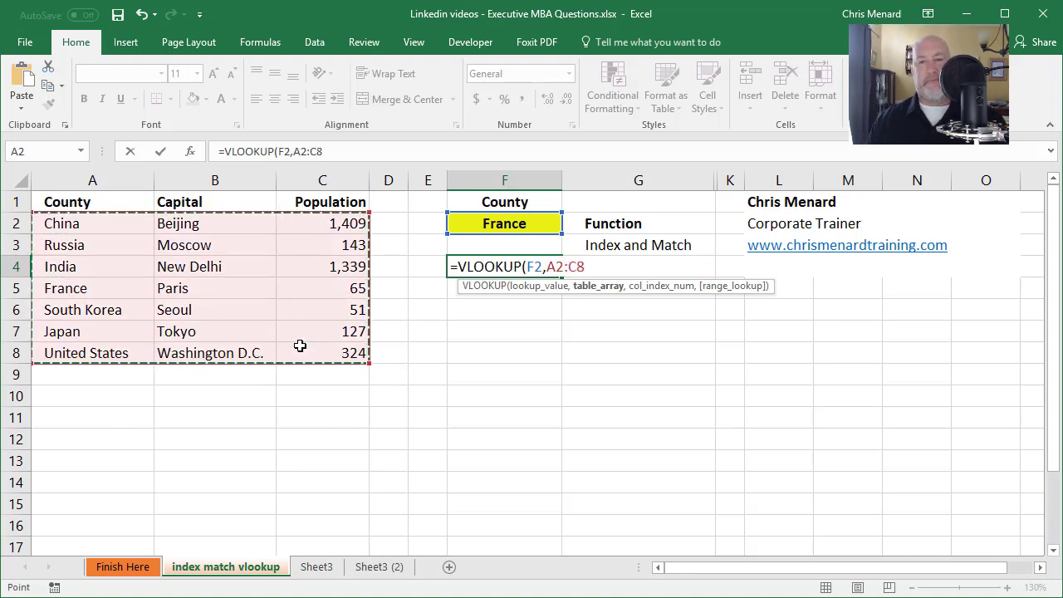
text(,)
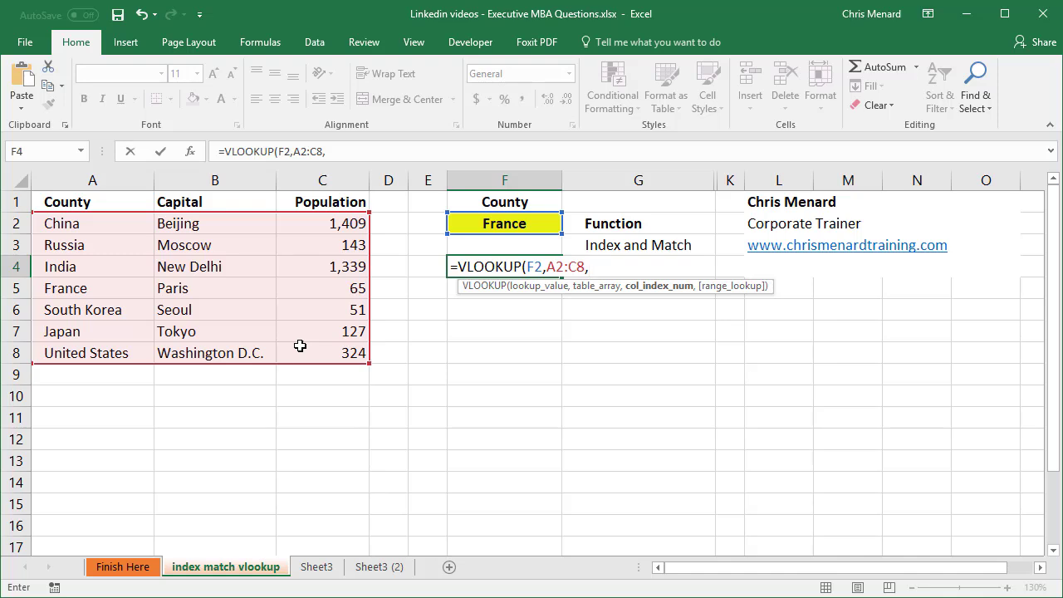
text(3,)
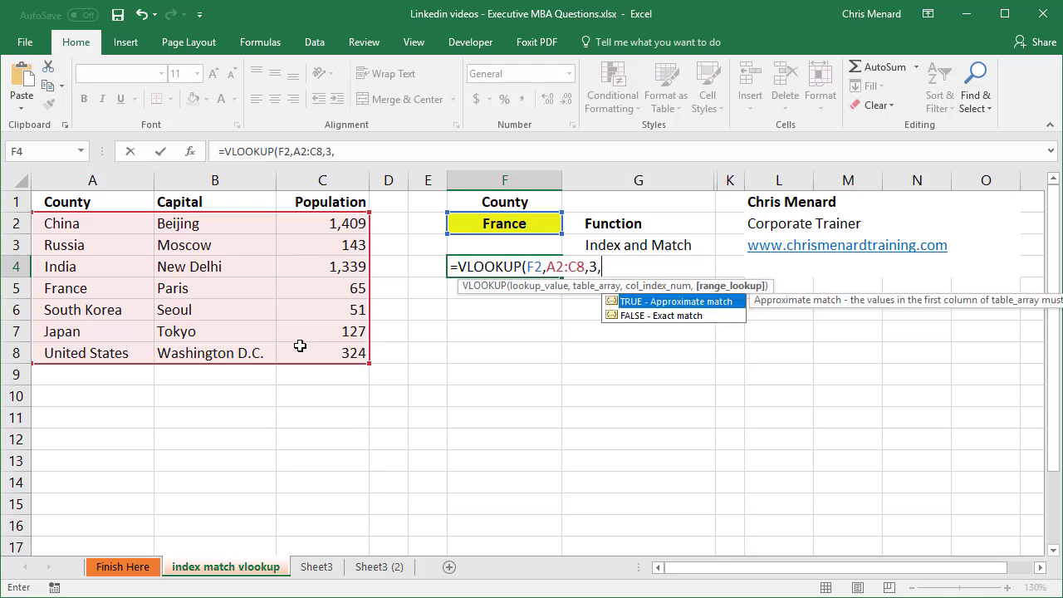
text(FALSE)
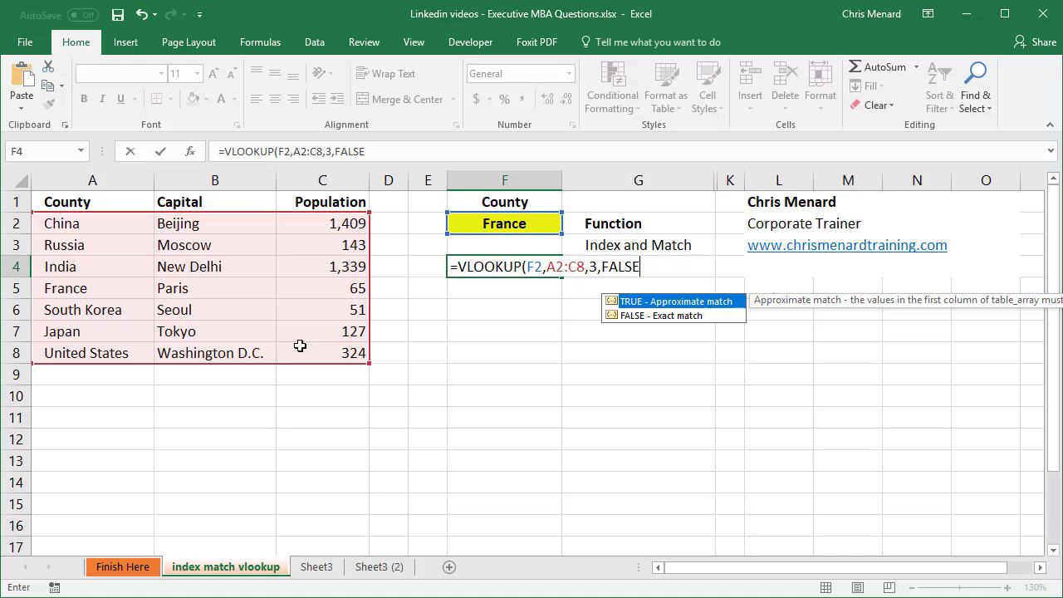
key(Return)
key(Up)
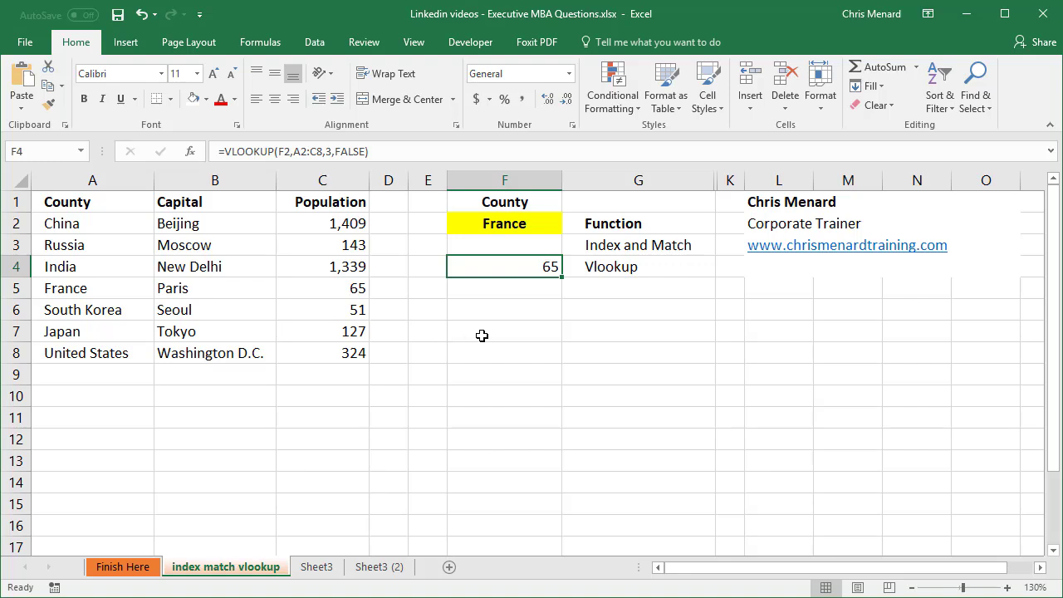
Step: Begin an INDEX formula in cell F3 with the population range C2:C8 as its array
click(510, 247)
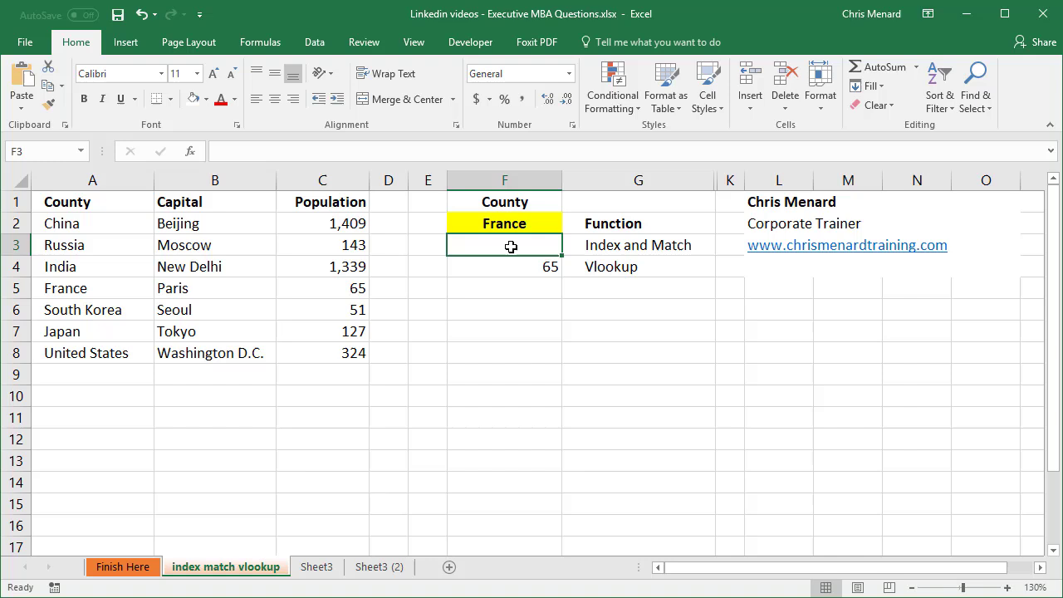
text(=index)
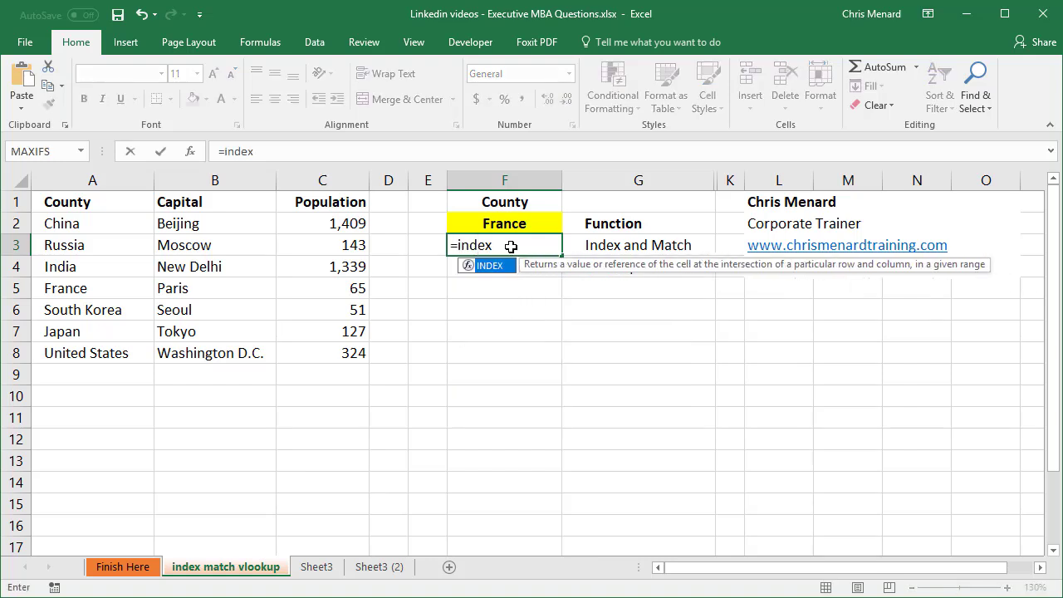
key(Tab)
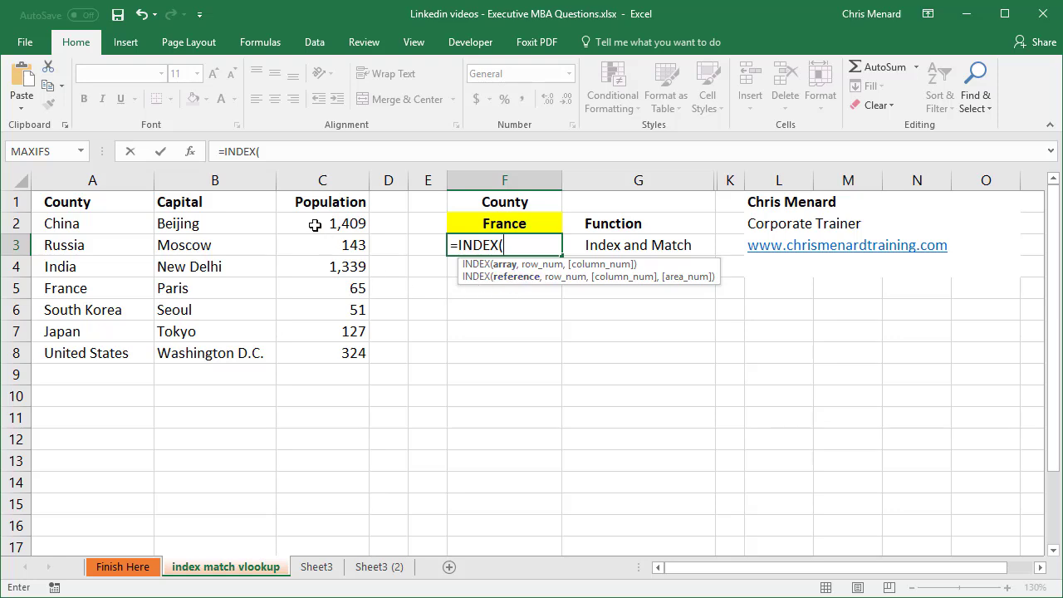
drag(315, 225, 321, 343)
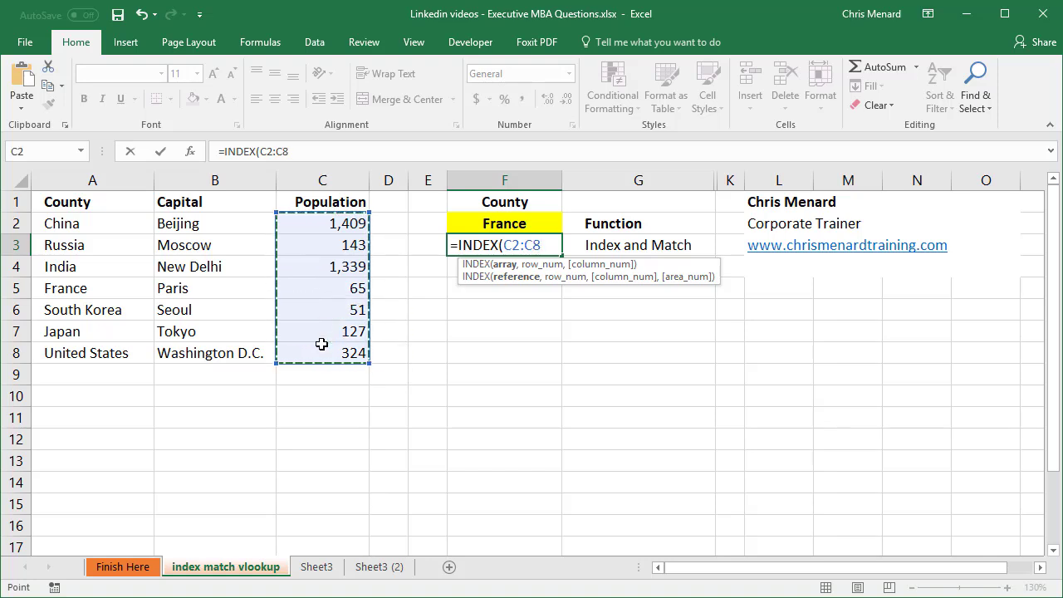
text(,)
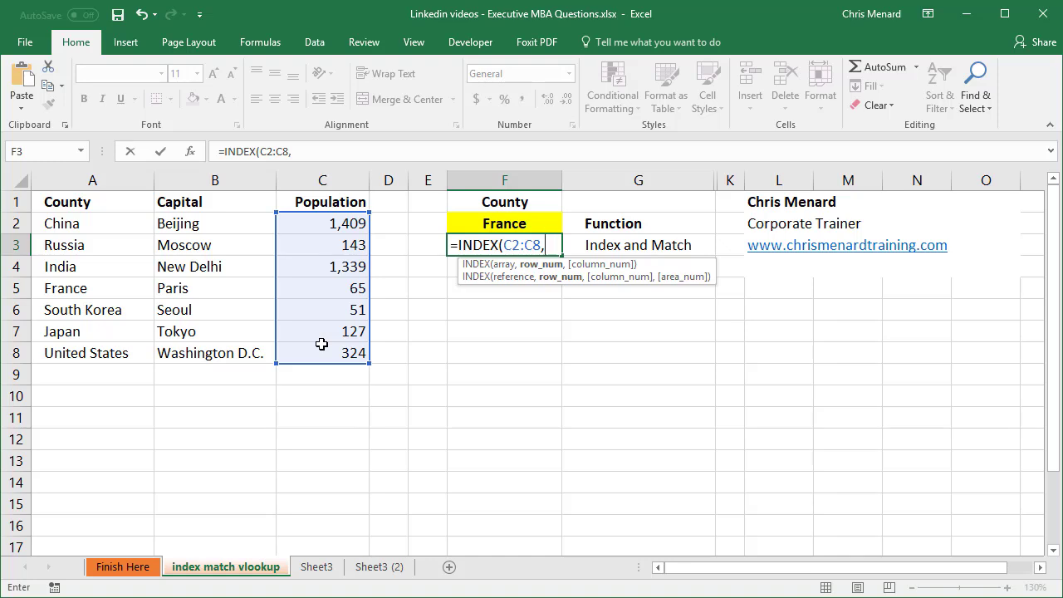
Step: Complete the INDEX formula with MATCH(F2,A2:A8,0) as the row number, accepting the closing parenthesis correction
text(match)
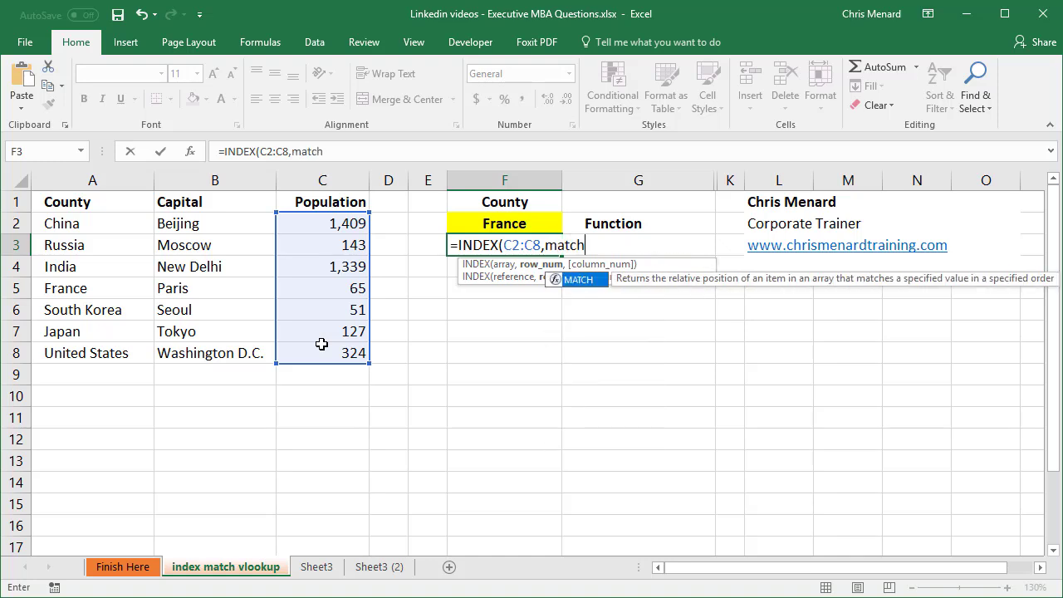
key(Tab)
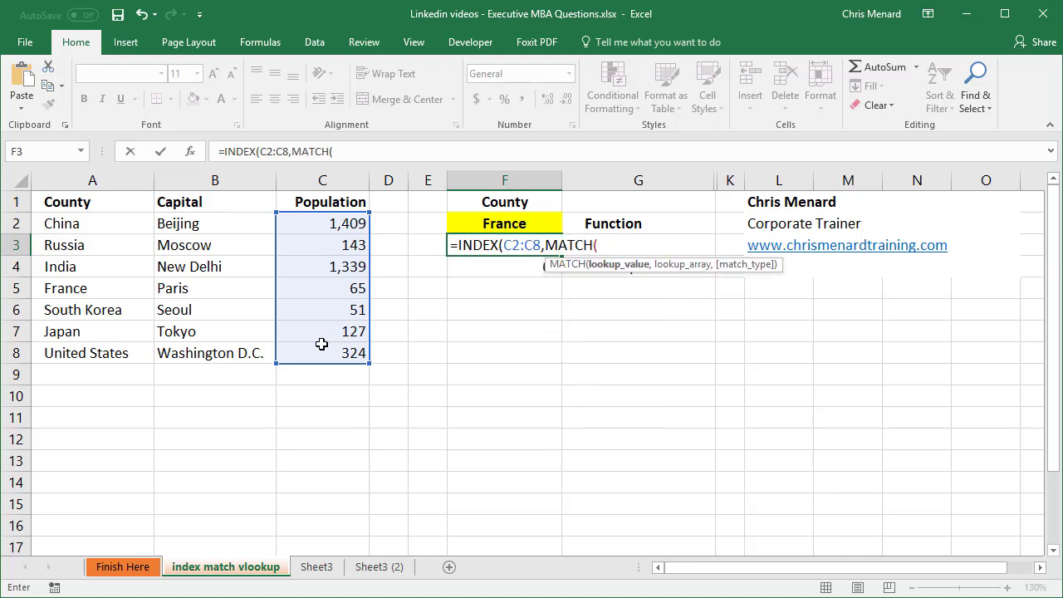
click(503, 223)
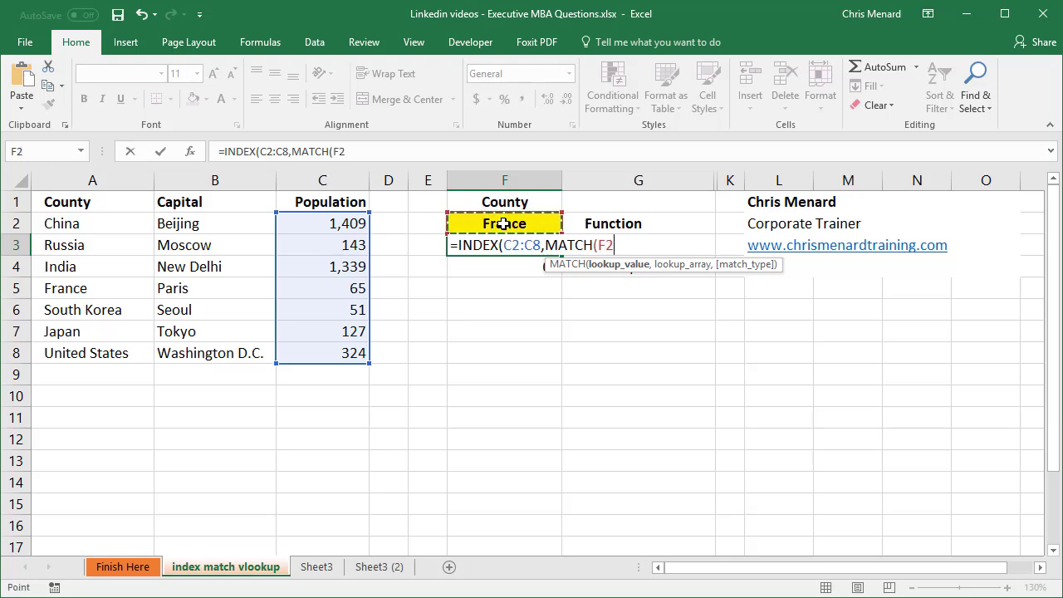
text(,)
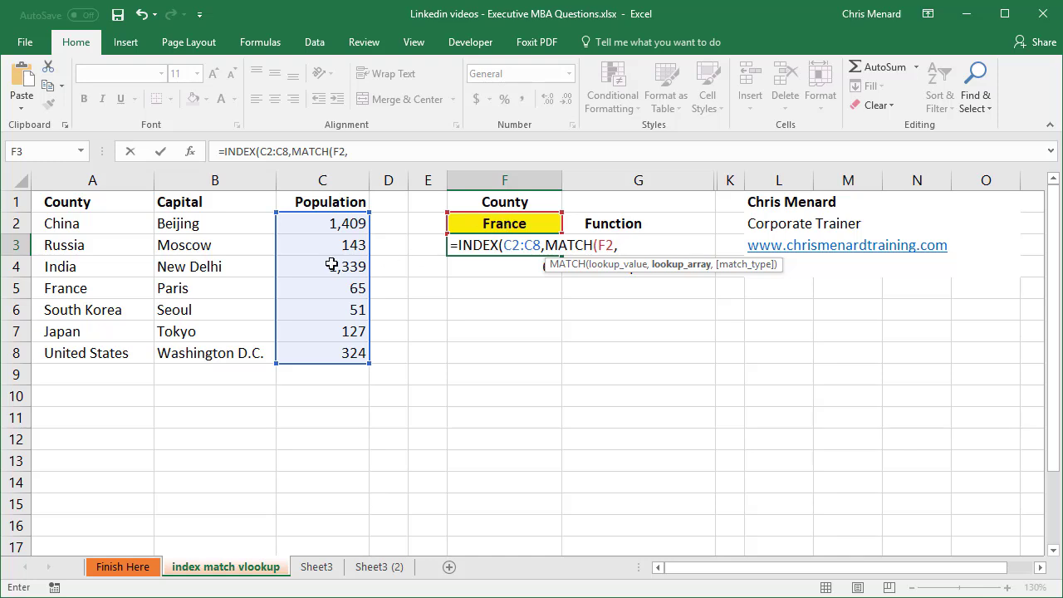
drag(88, 224, 92, 351)
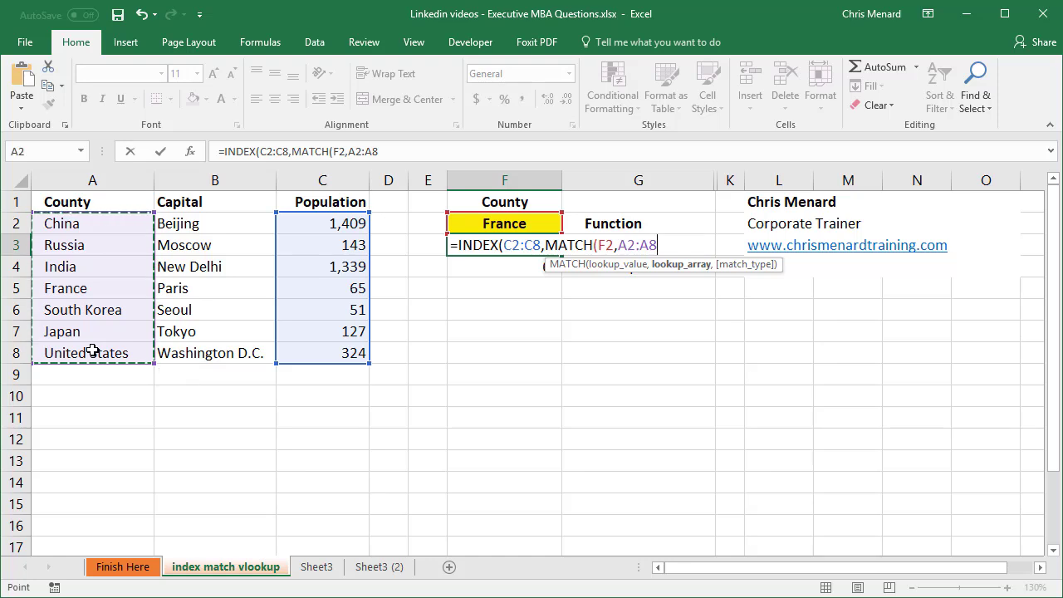
text(,)
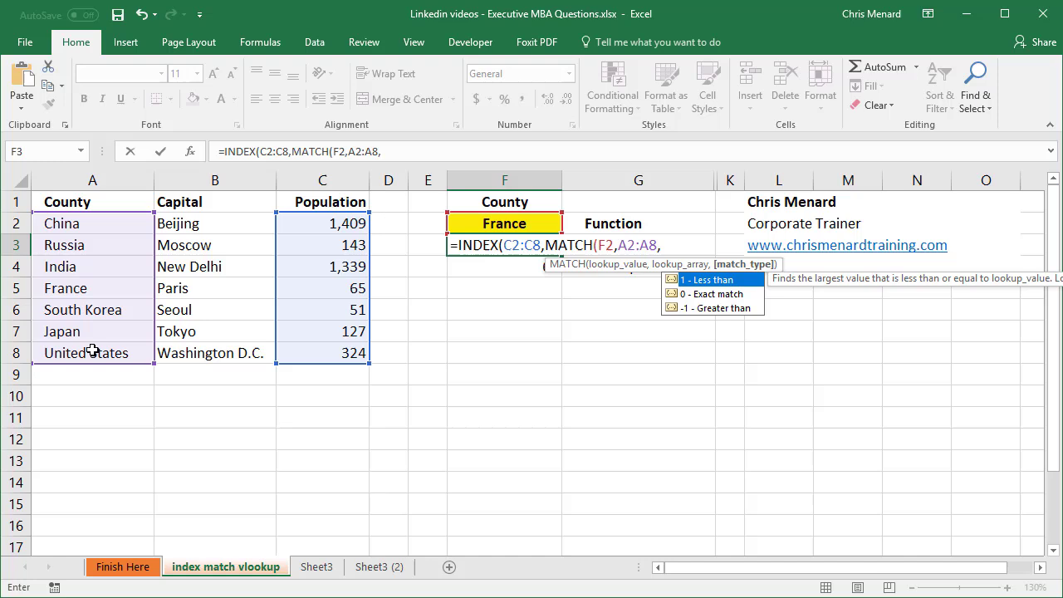
text(0))
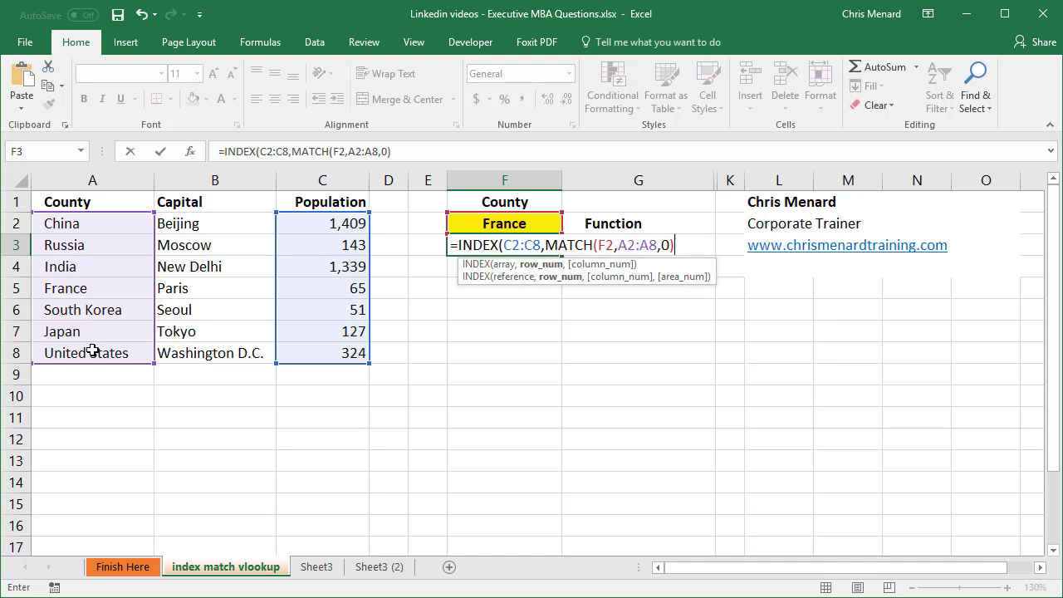
key(Return)
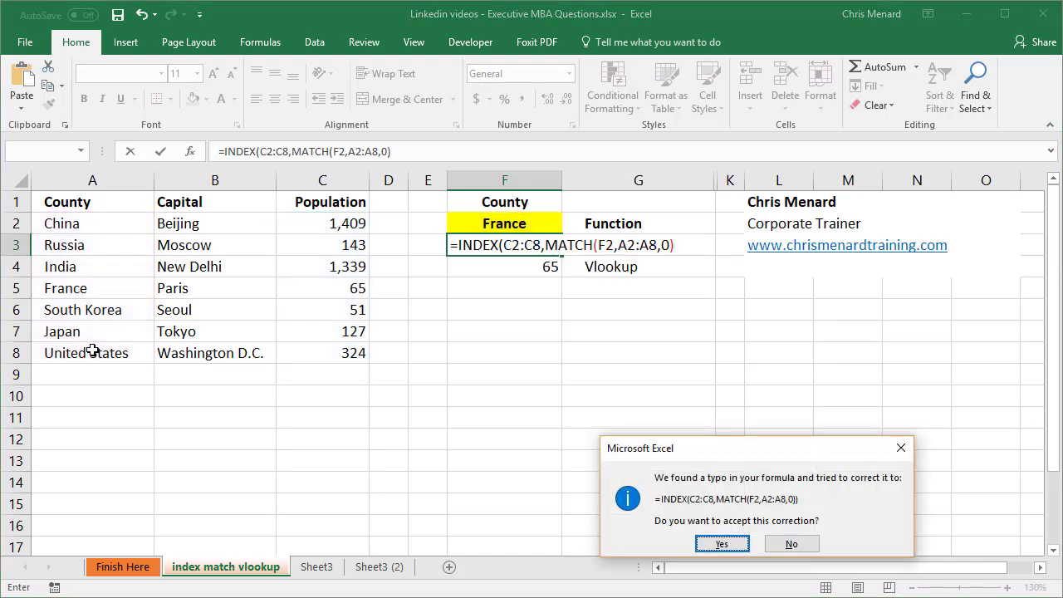
key(Return)
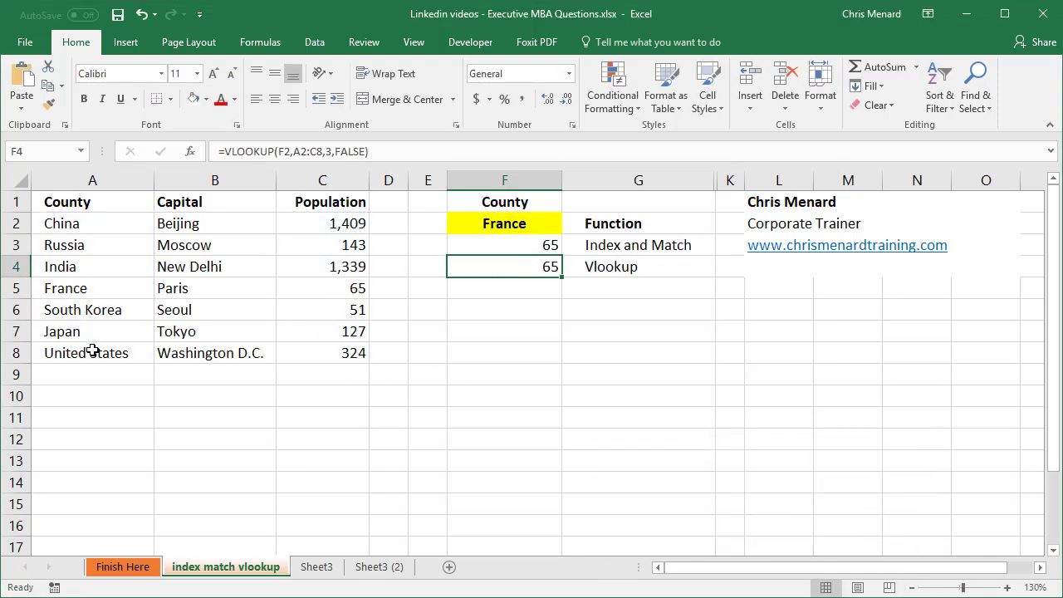
Step: Compare the INDEX-MATCH formula in F3 with the VLOOKUP formula in F4, examining the VLOOKUP's column index argument
key(Up)
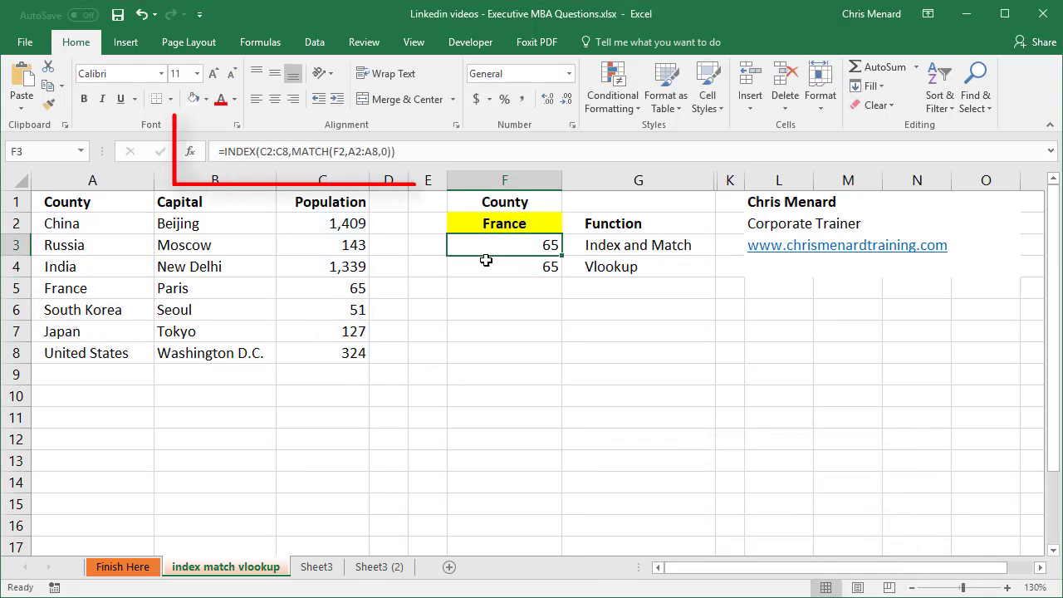
click(528, 259)
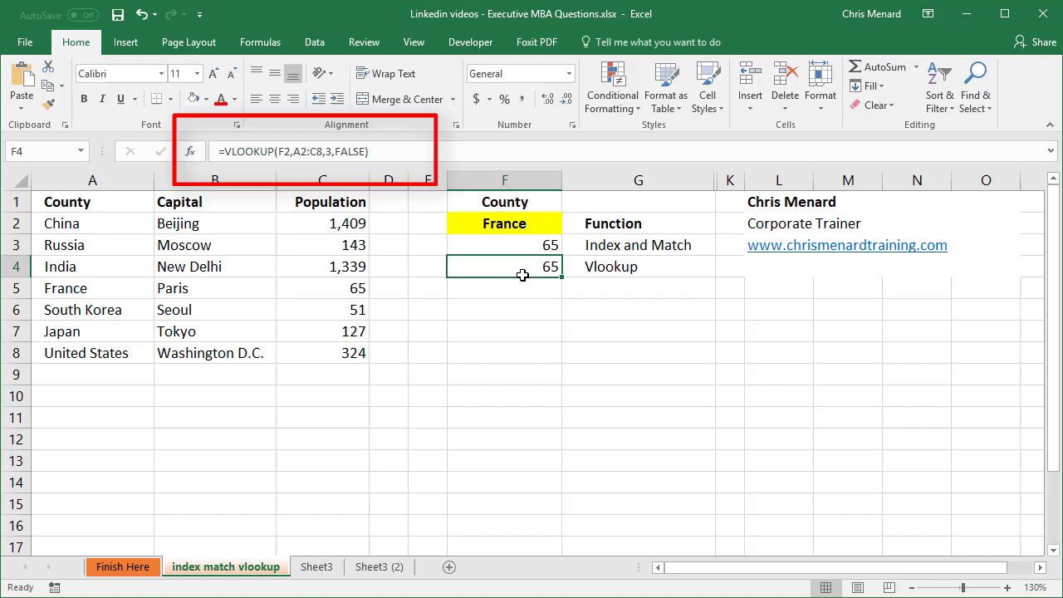
click(522, 243)
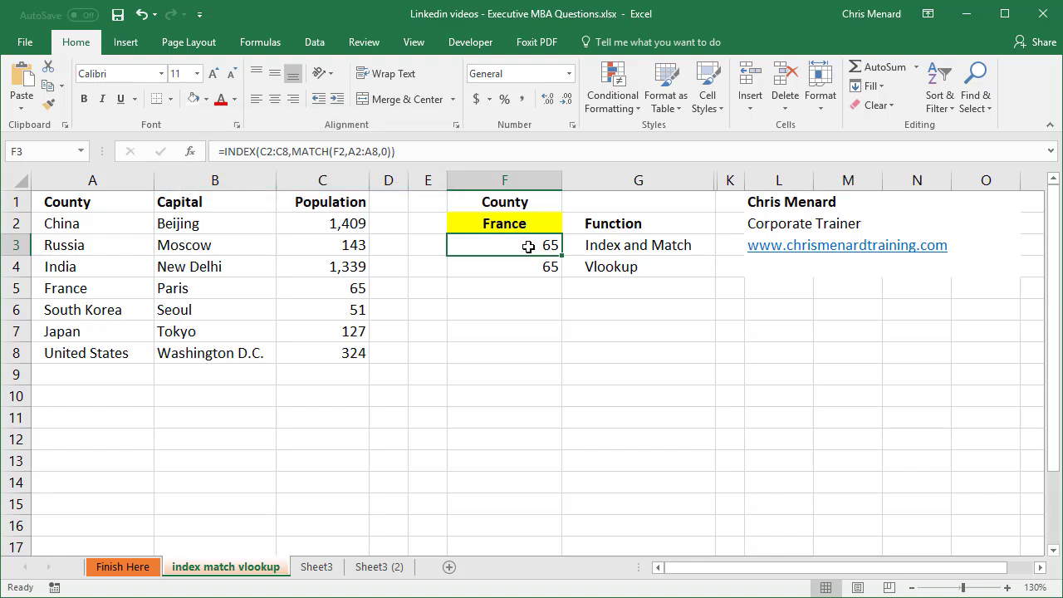
click(531, 263)
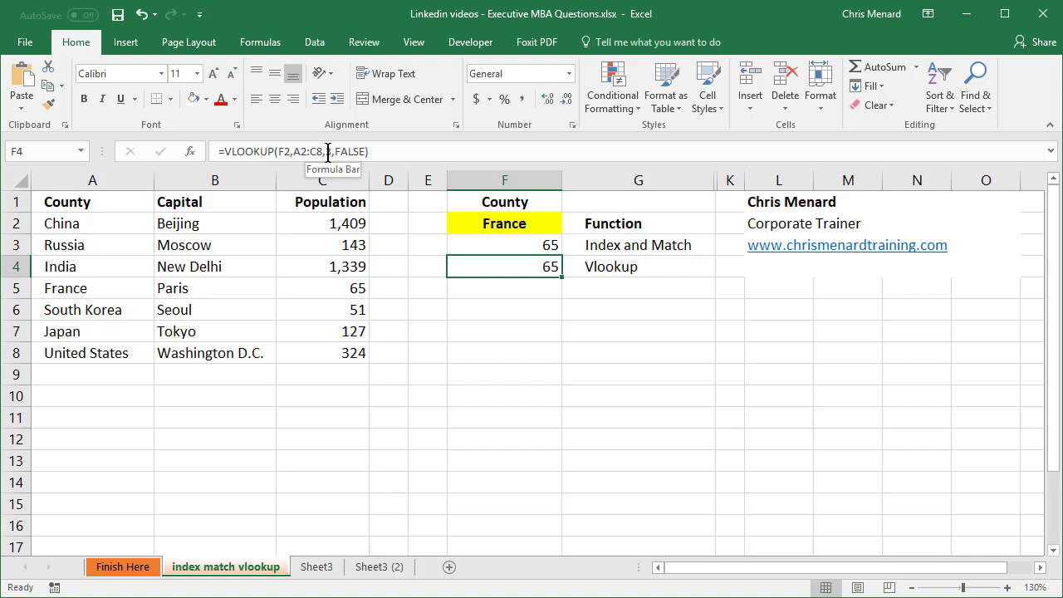
double_click(482, 265)
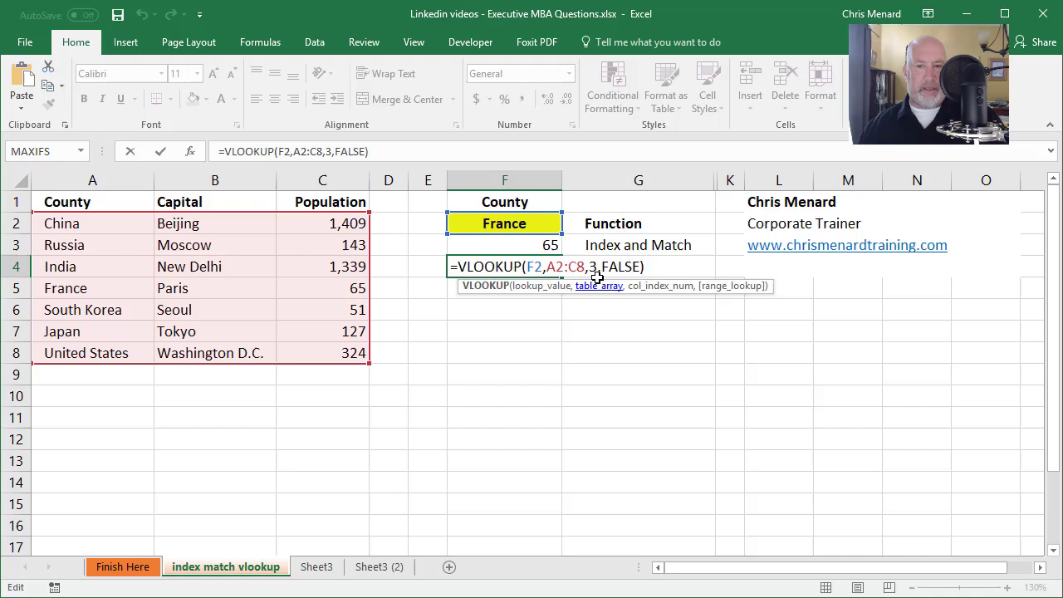
click(346, 266)
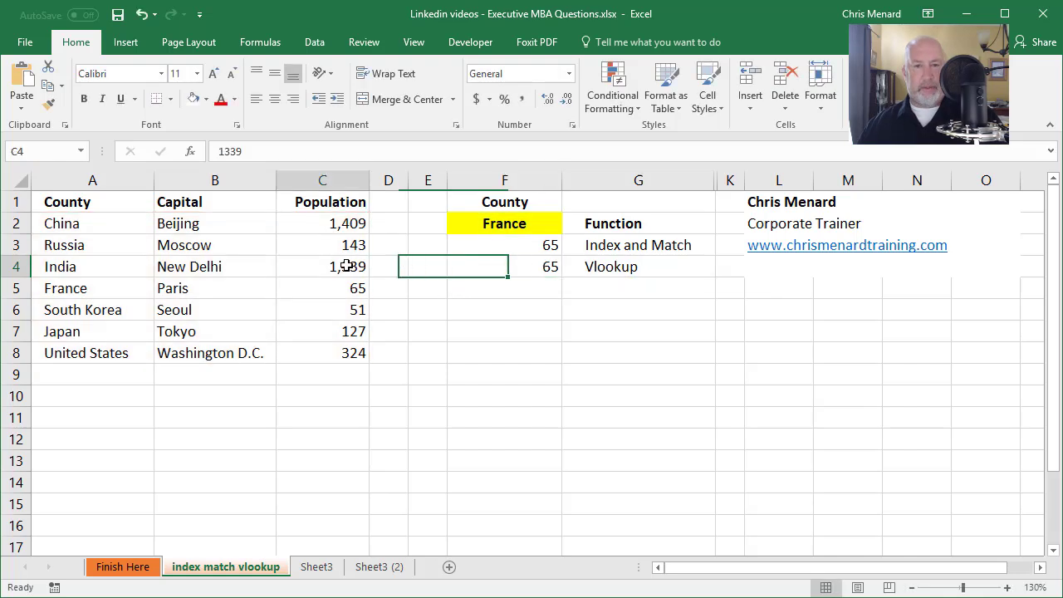
Step: Insert a blank column before the Population column and check how the VLOOKUP and INDEX-MATCH formulas respond
right_click(292, 184)
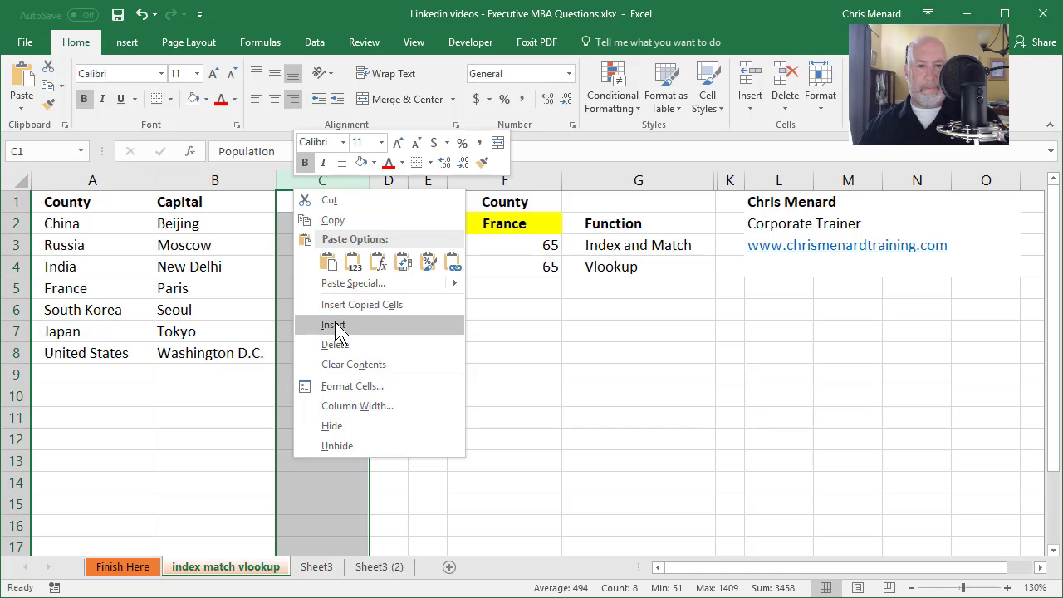
click(333, 325)
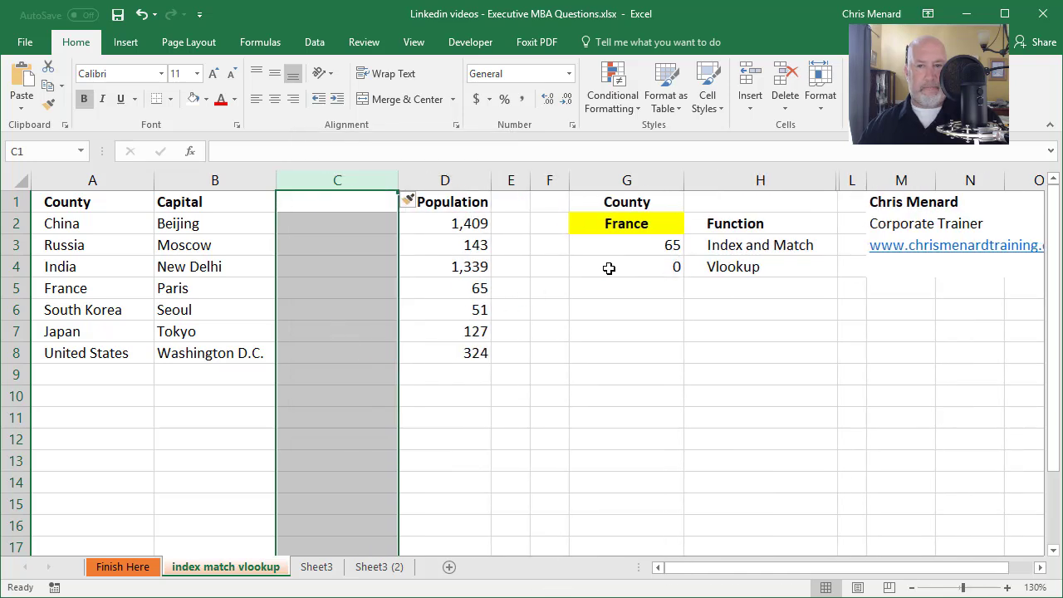
click(608, 267)
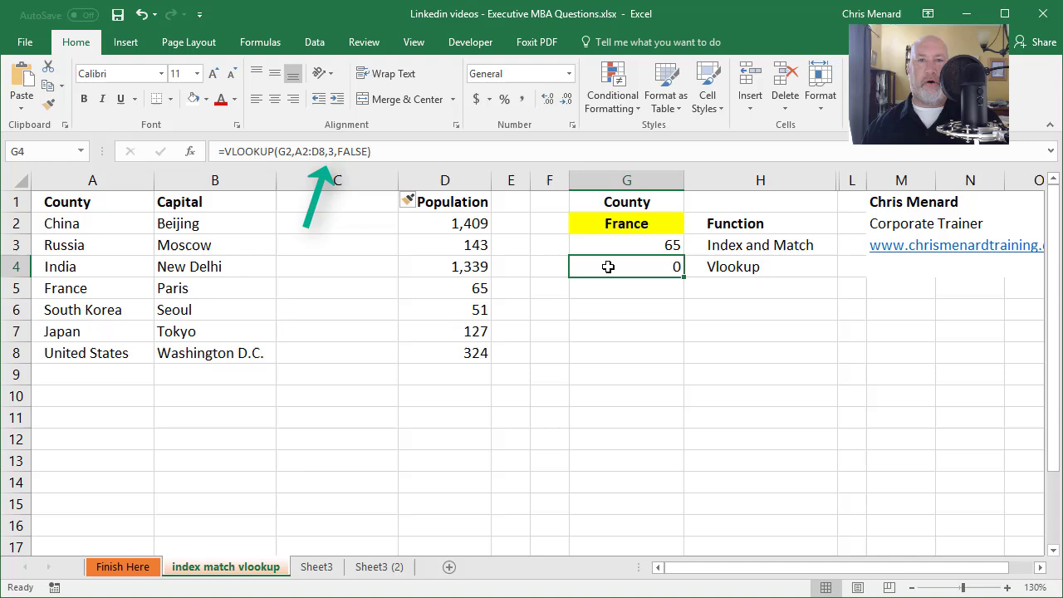
click(641, 245)
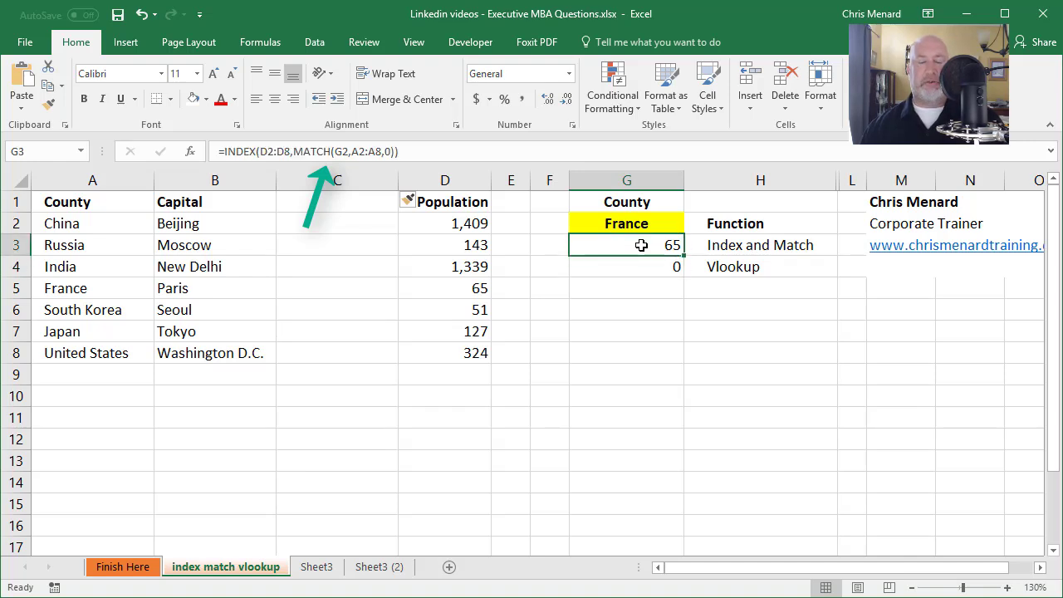
click(646, 268)
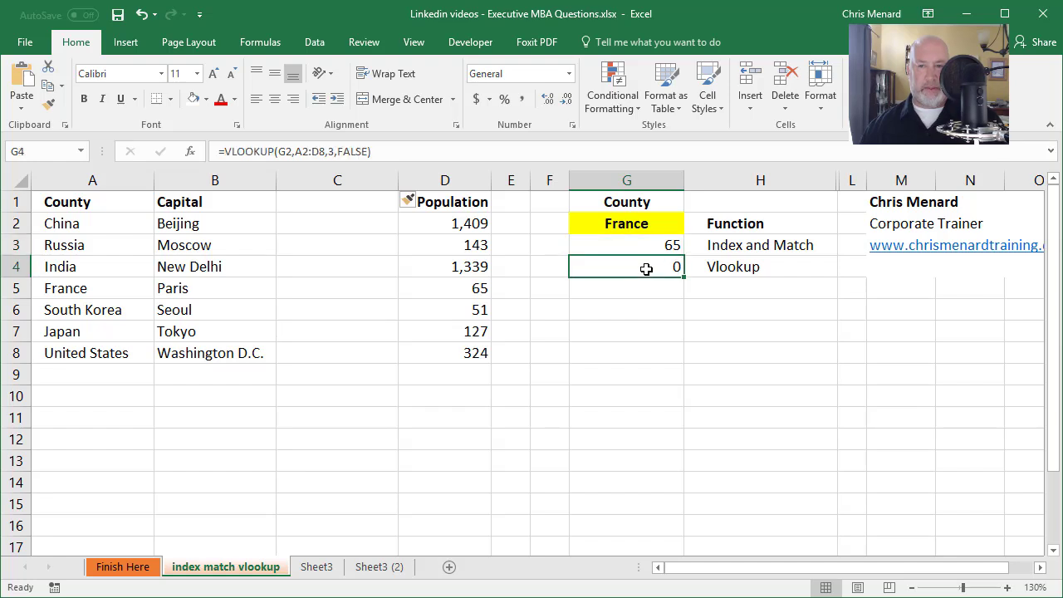
Step: Compare the INDEX-MATCH formula in G3 with the VLOOKUP formula in G4 while the extra blank column is in place
click(642, 245)
click(645, 268)
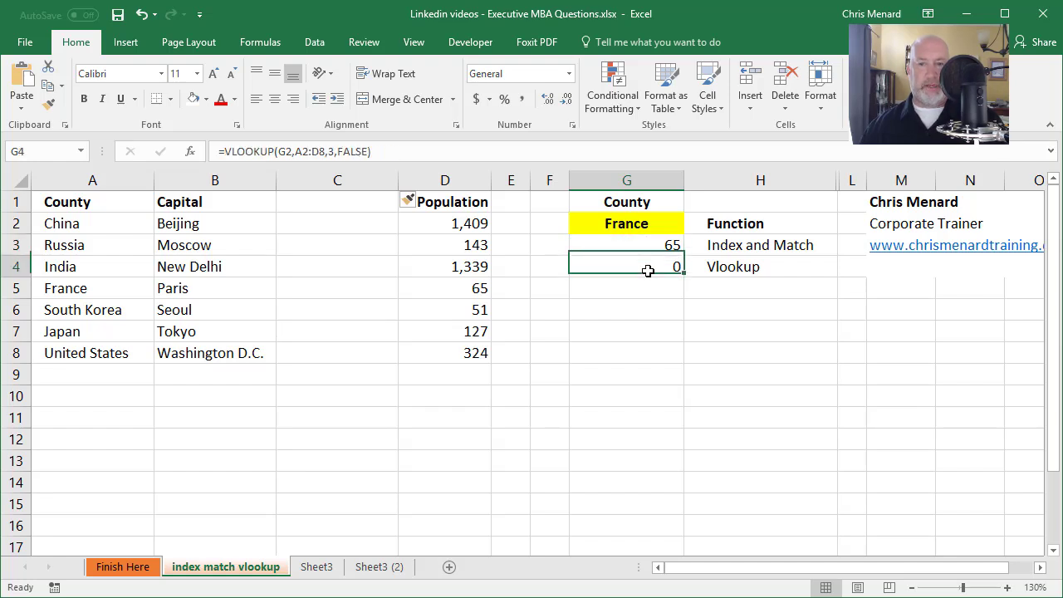
click(655, 251)
click(653, 272)
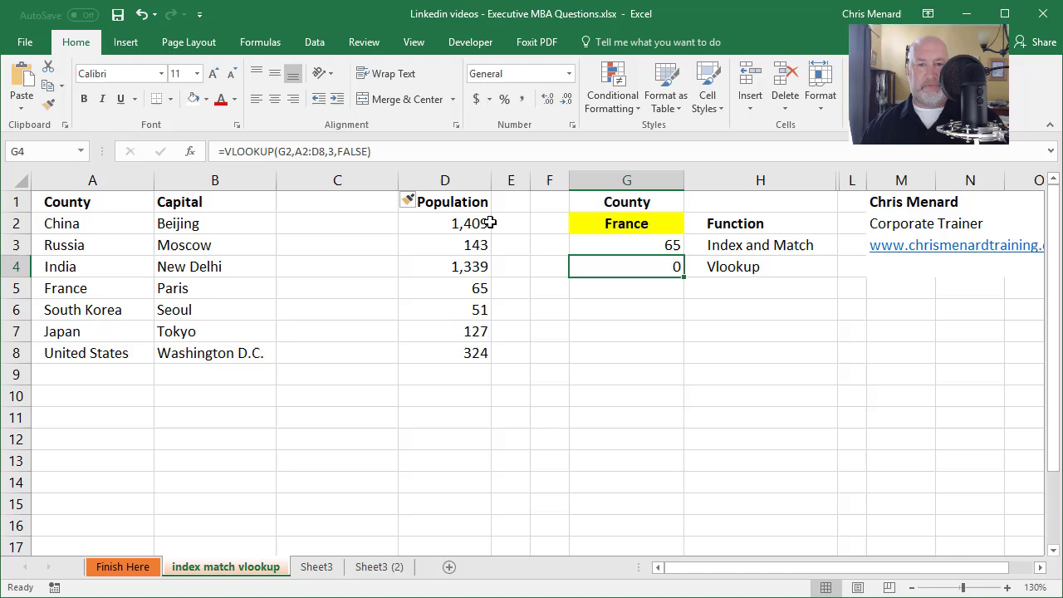
Step: Delete the blank column C before Population and recheck the formulas in F3 and F4
click(365, 181)
right_click(365, 183)
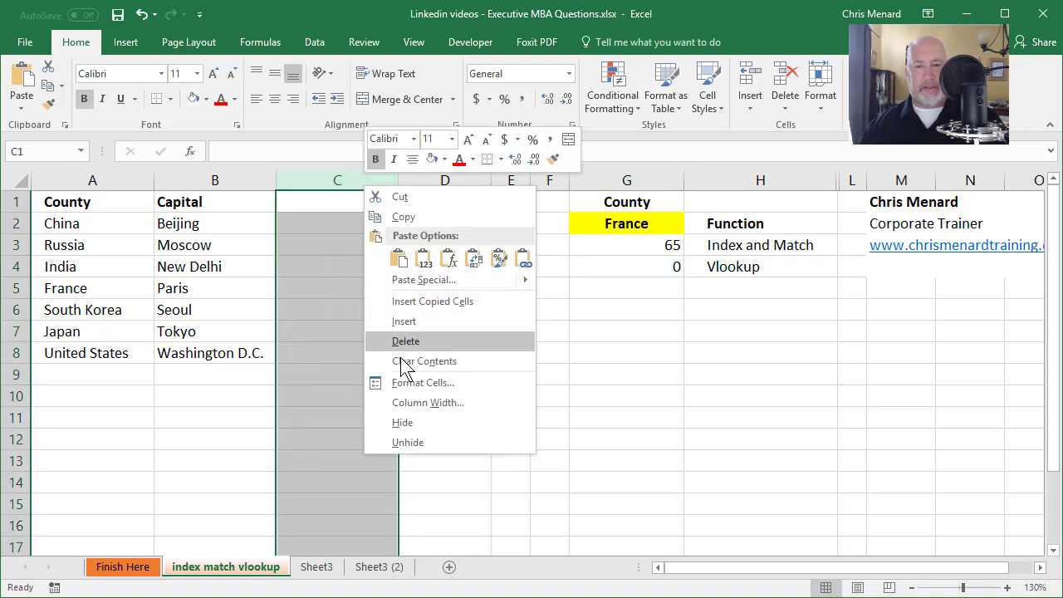
click(416, 301)
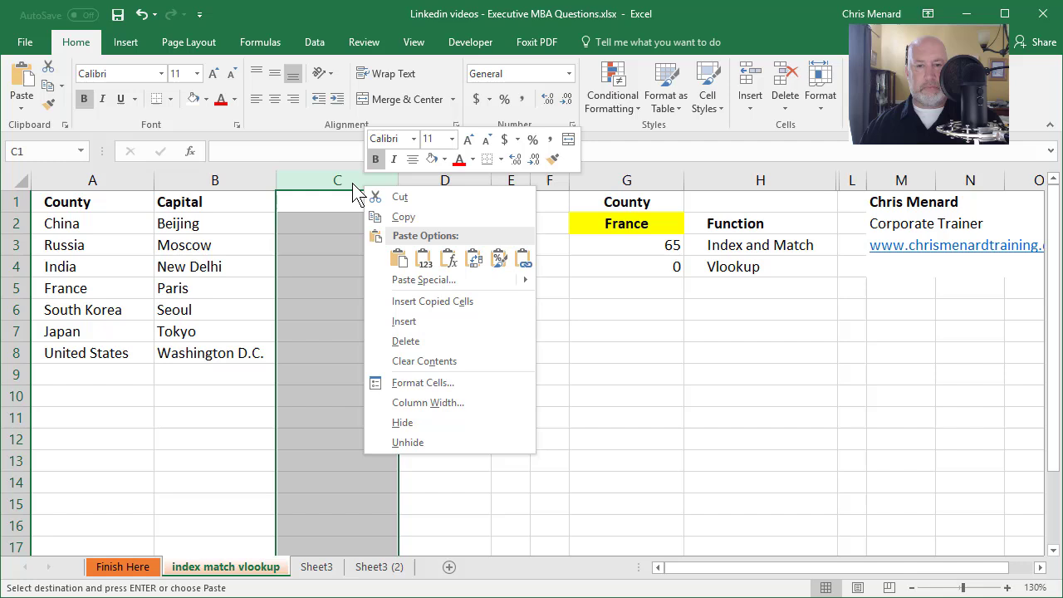
click(395, 341)
click(506, 273)
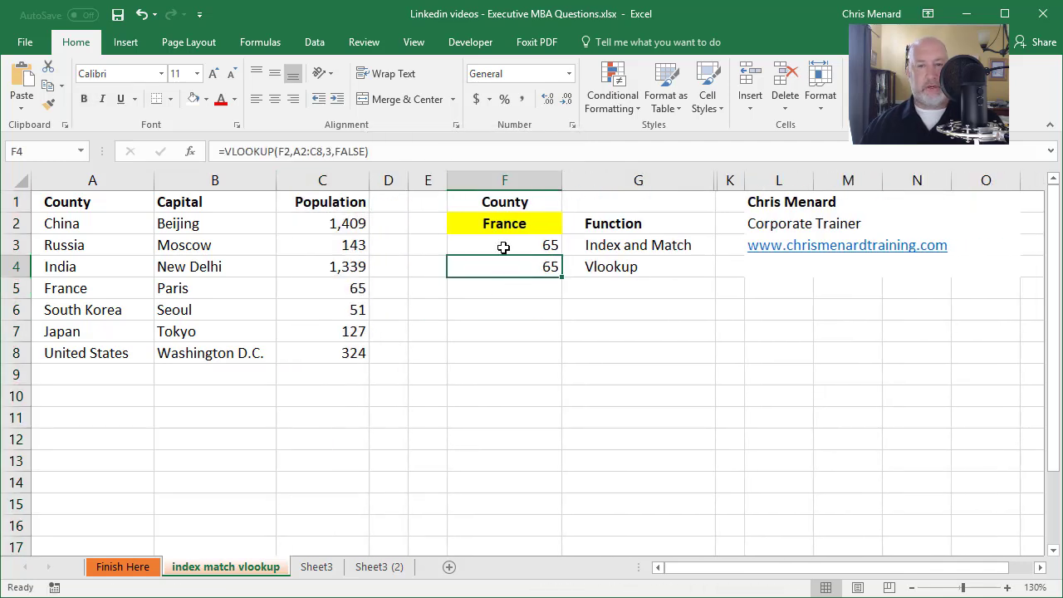
click(506, 244)
click(509, 268)
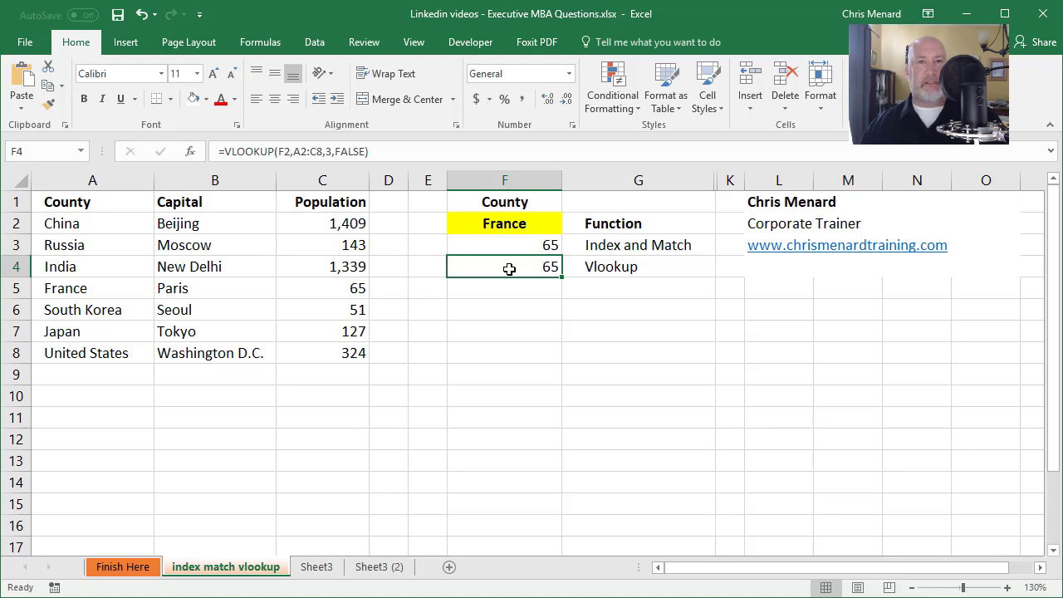
Step: On the Finish Here sheet, clear the contents of cells C9, D9, D10 and C10
click(122, 566)
click(304, 375)
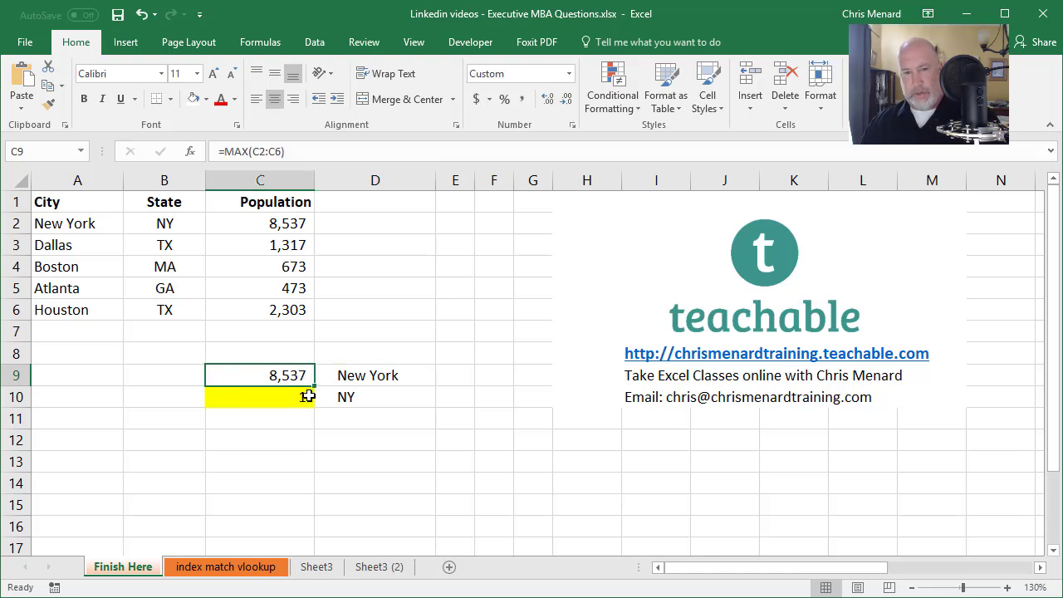
key(Delete)
click(355, 378)
key(Delete)
click(351, 396)
key(Delete)
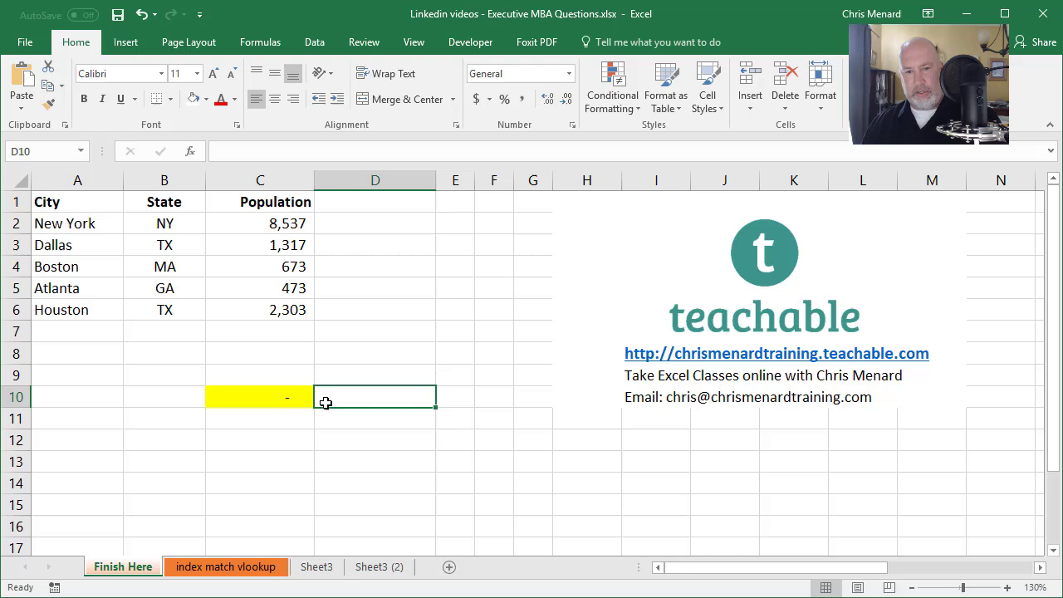
click(286, 400)
key(Delete)
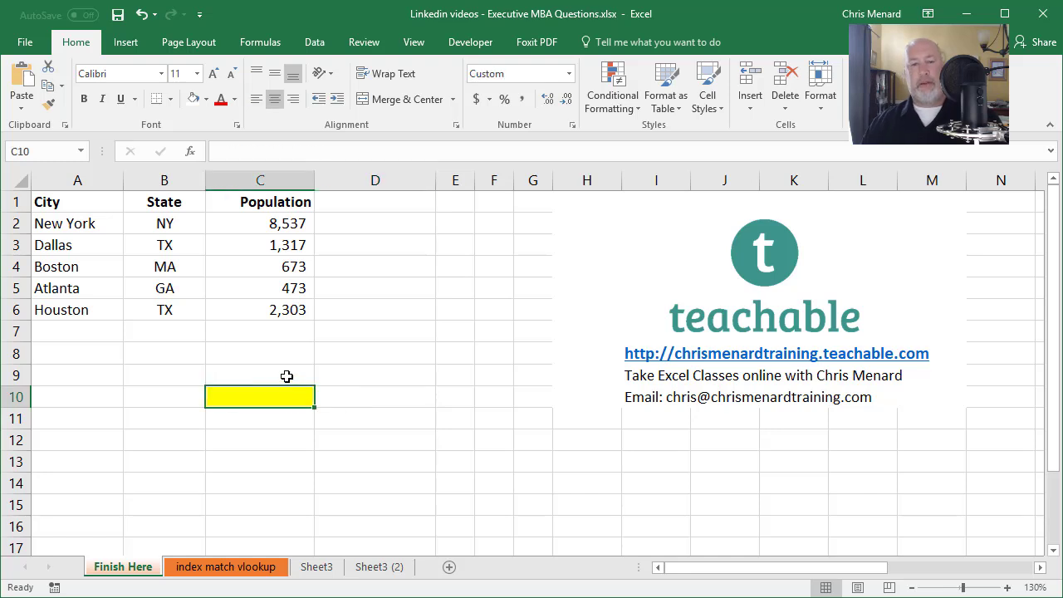
Step: Enter =MAX(C2:C6) in cell C9 to find the largest population
click(287, 376)
text(=)
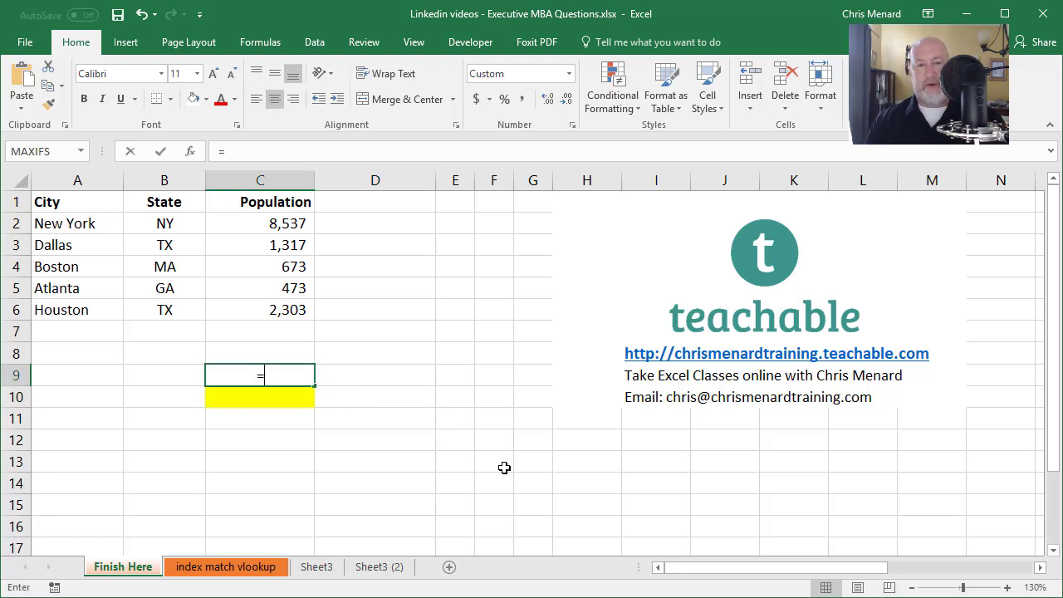
text(max)
key(Tab)
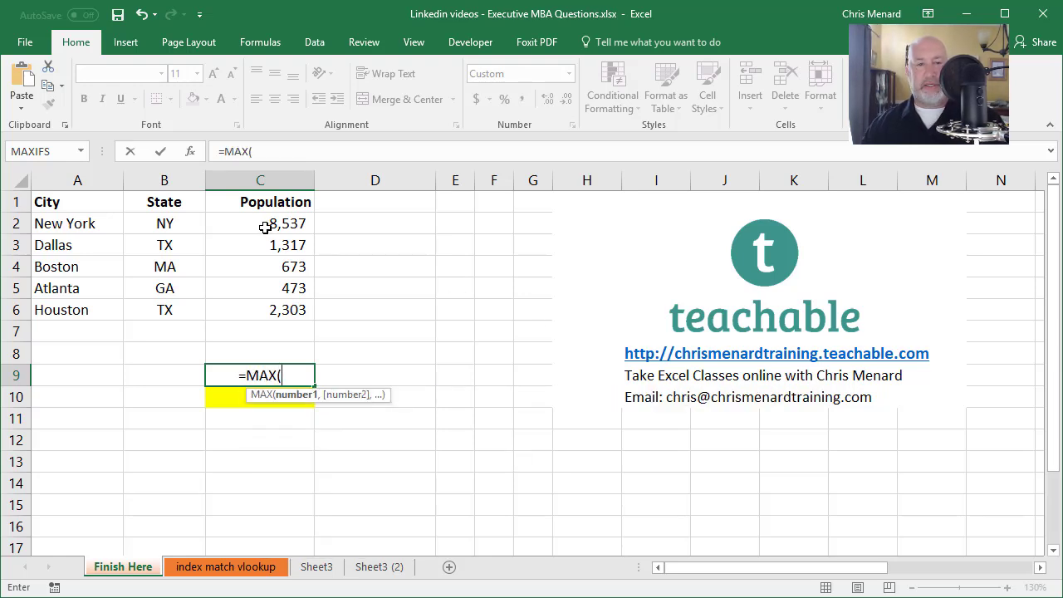
drag(264, 226, 268, 307)
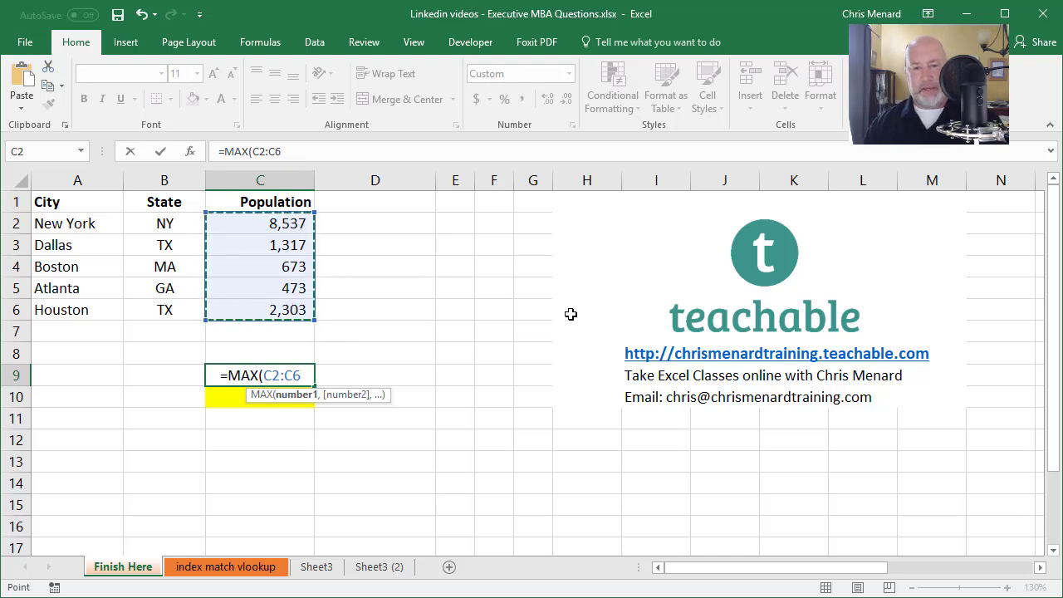
key(Return)
key(Up)
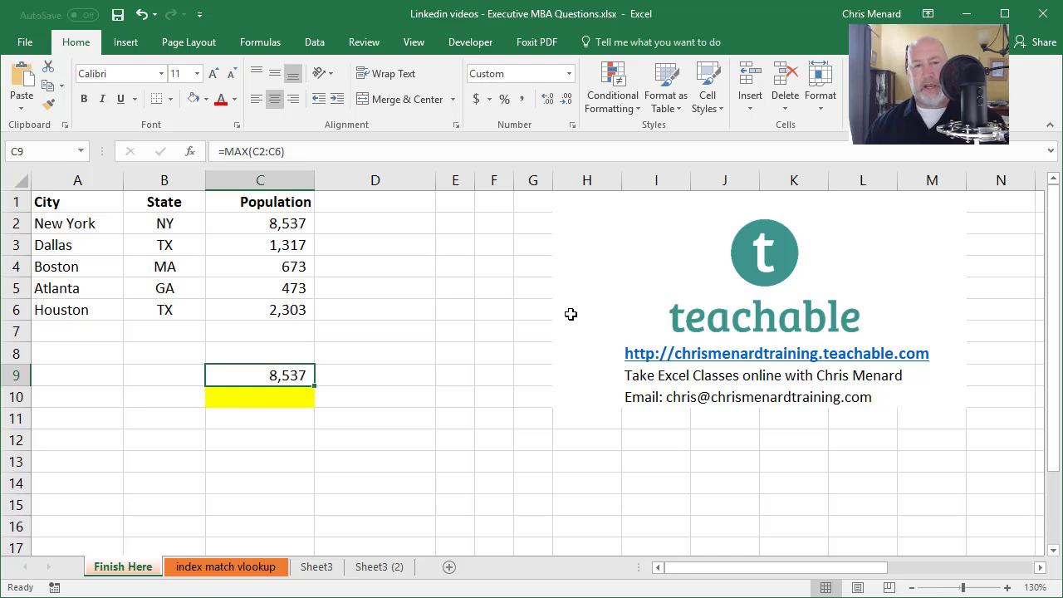
Step: Begin an INDEX formula in cell D9 with the city range A2:A6 as its array
key(Right)
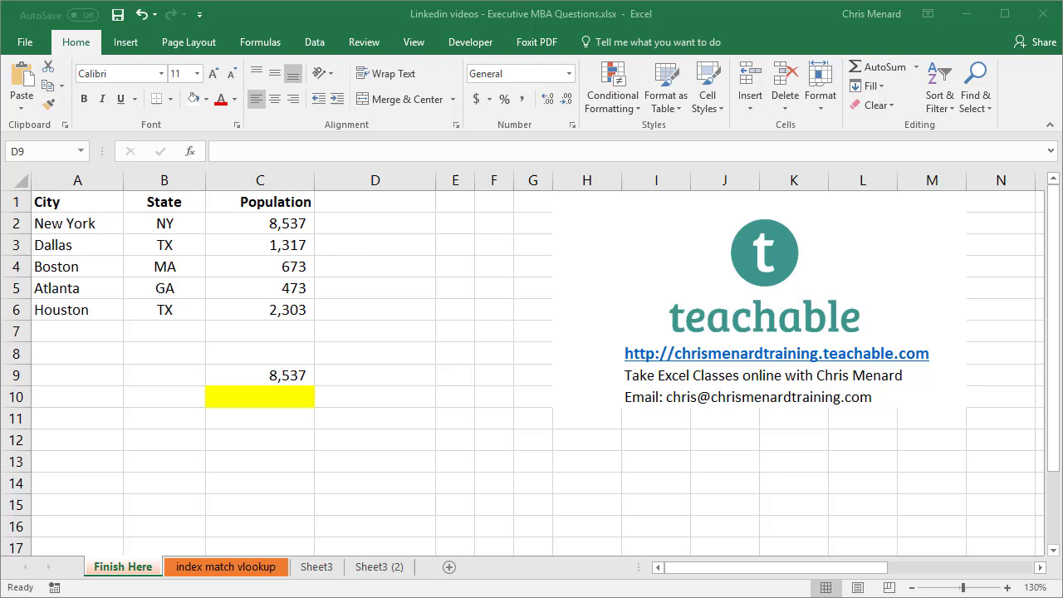
text(=)
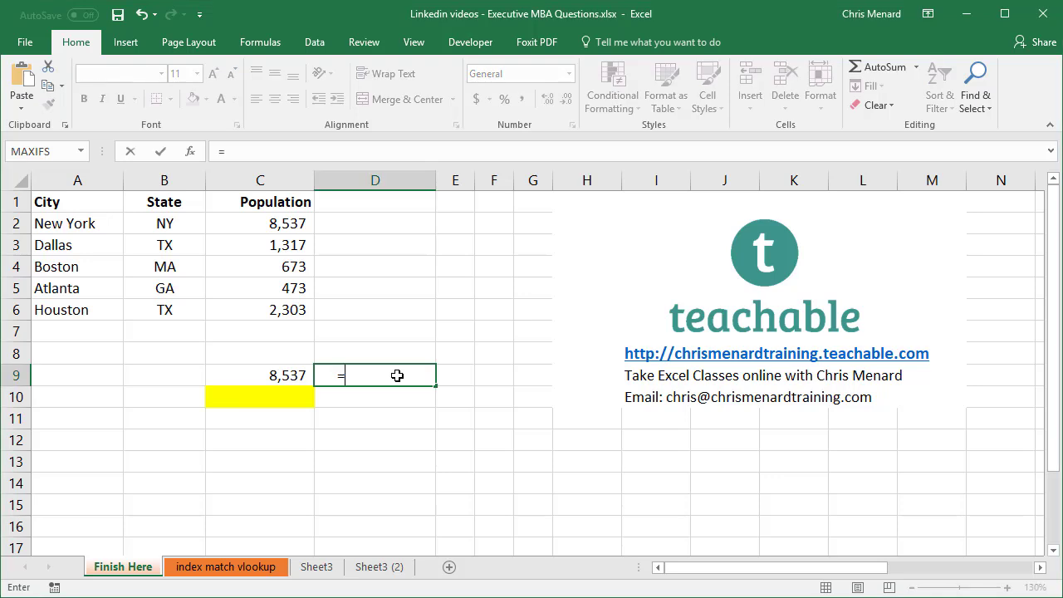
text(in)
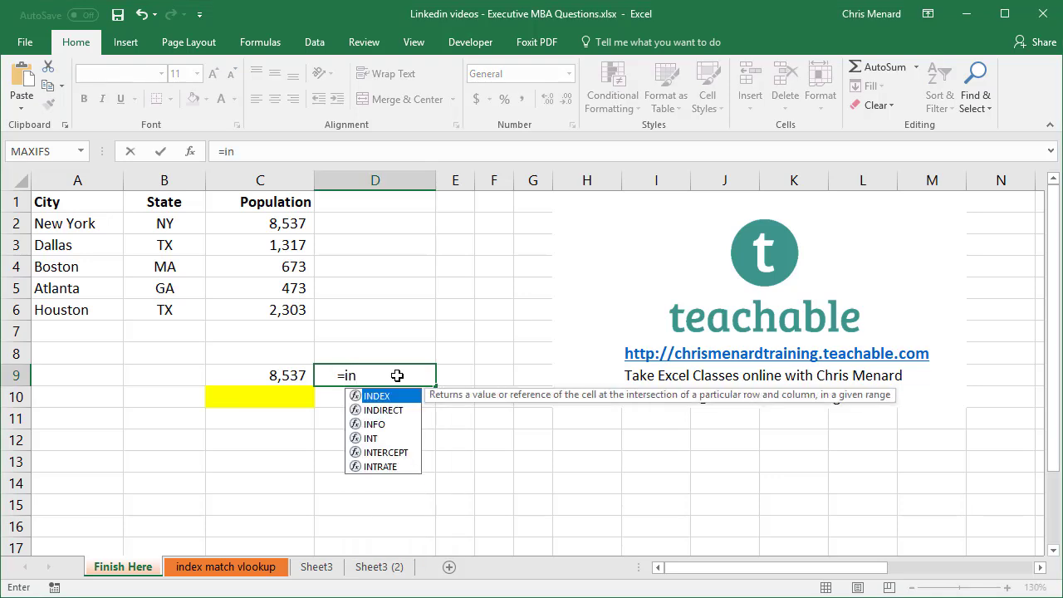
text(dex)
key(Tab)
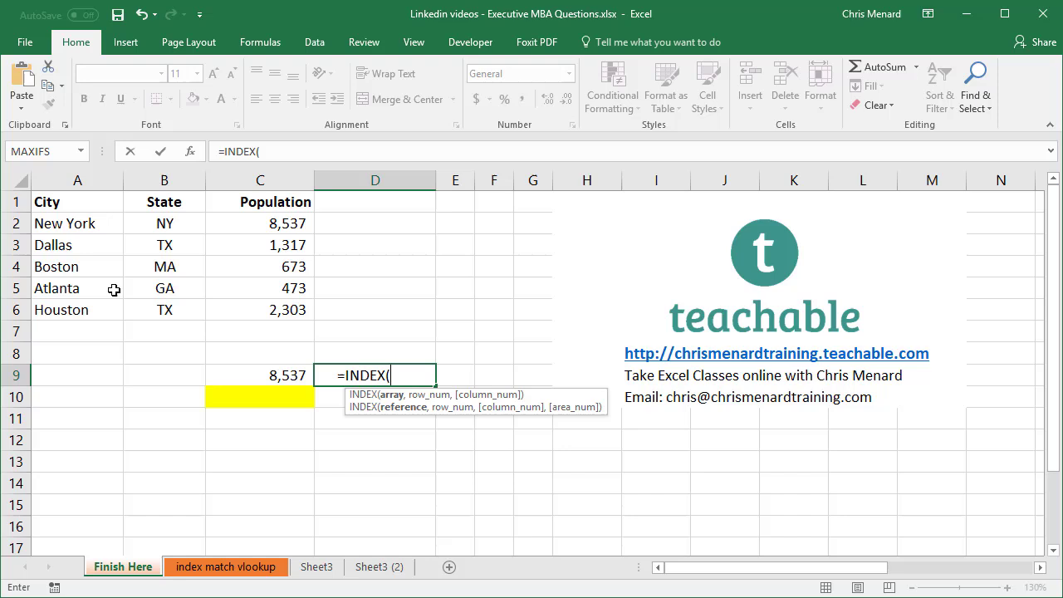
drag(77, 230, 79, 310)
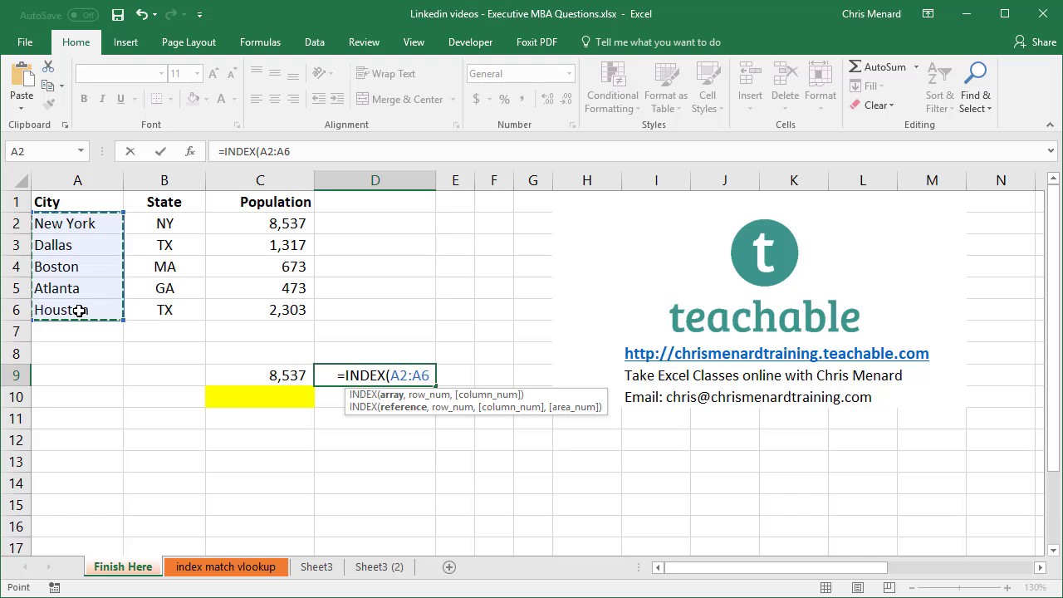
Step: Add a MATCH function as the INDEX row number, with C9 as lookup value and C2:C6 as lookup array
text(,match)
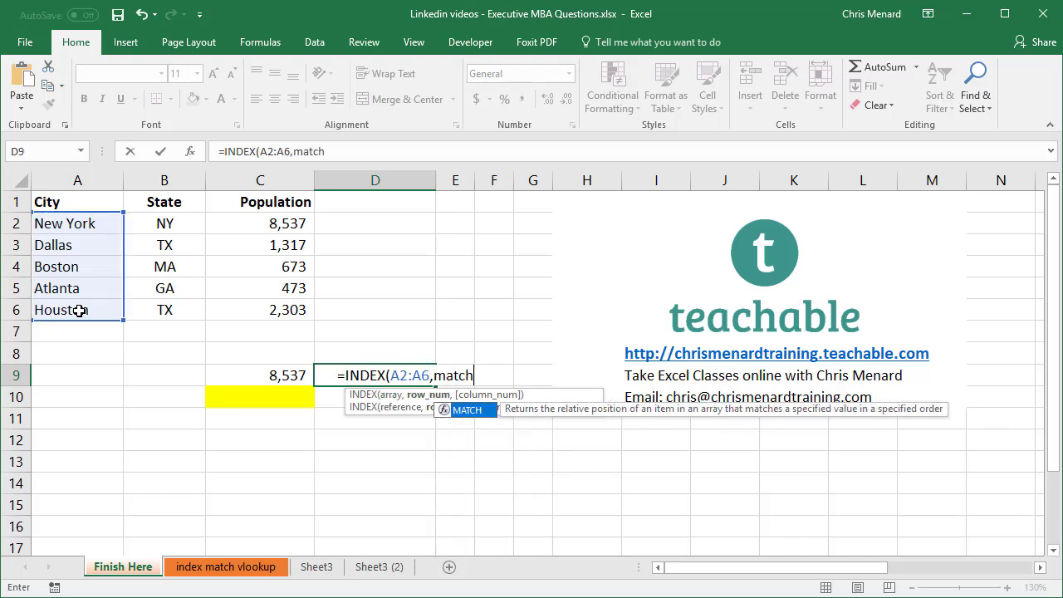
key(Tab)
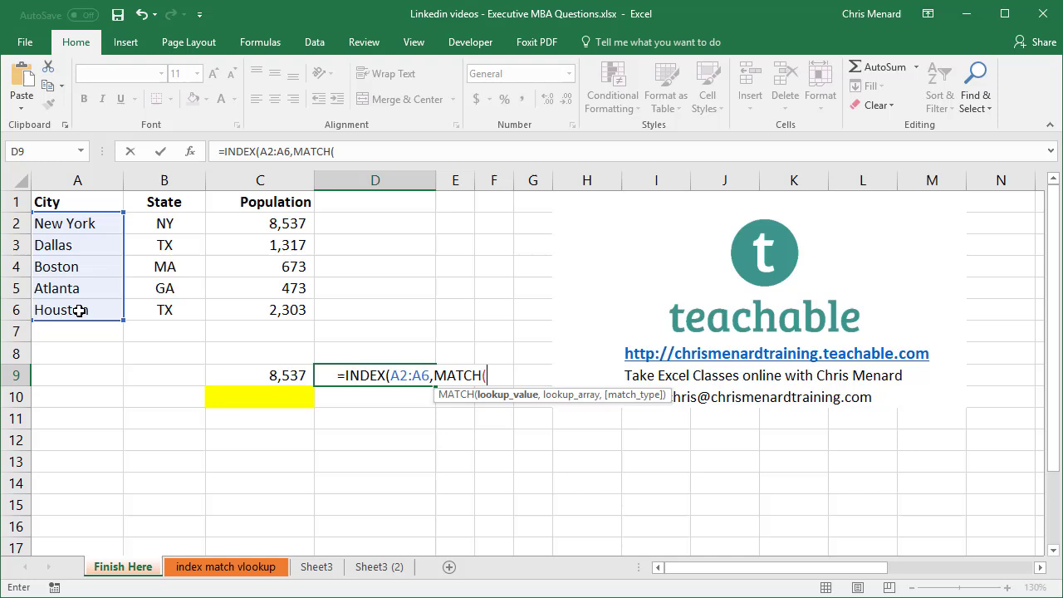
click(255, 376)
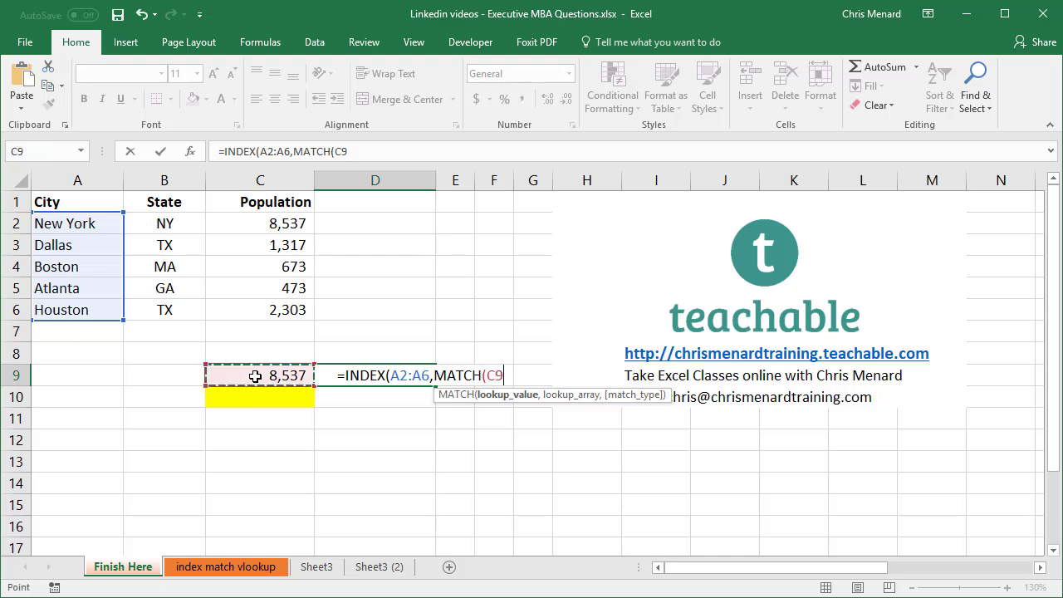
text(,)
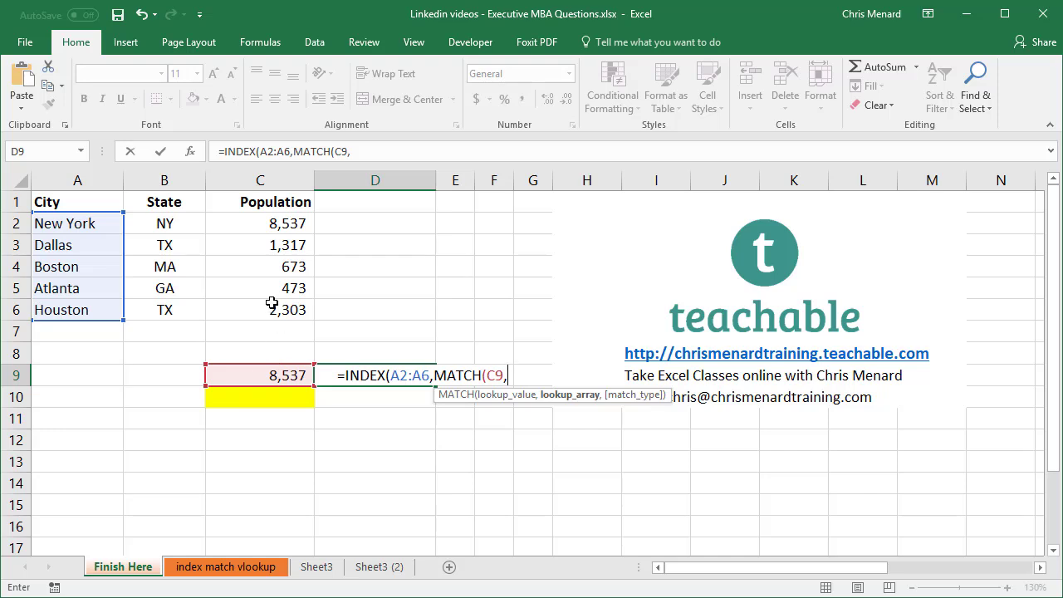
drag(251, 224, 255, 308)
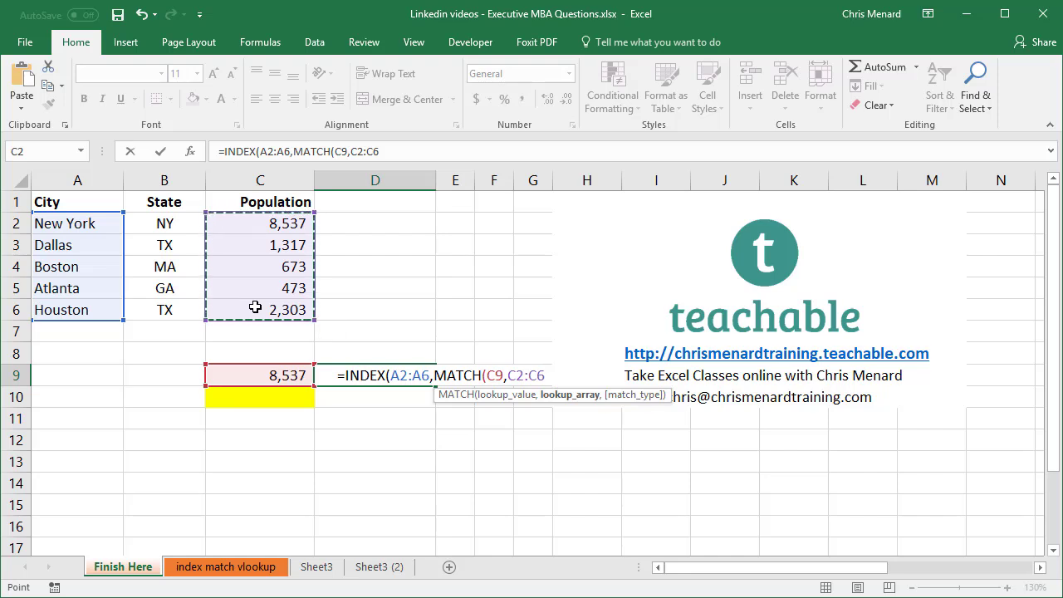
Step: Set the MATCH type to 0 for an exact match and enter the finished INDEX-MATCH formula in D9
text(,)
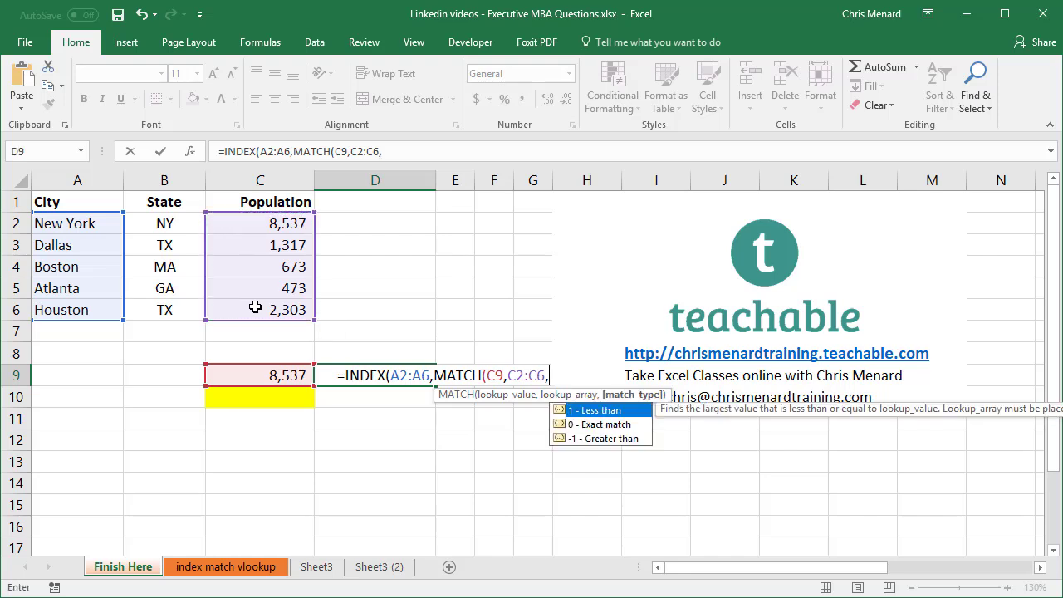
text(0))
key(BackSpace)
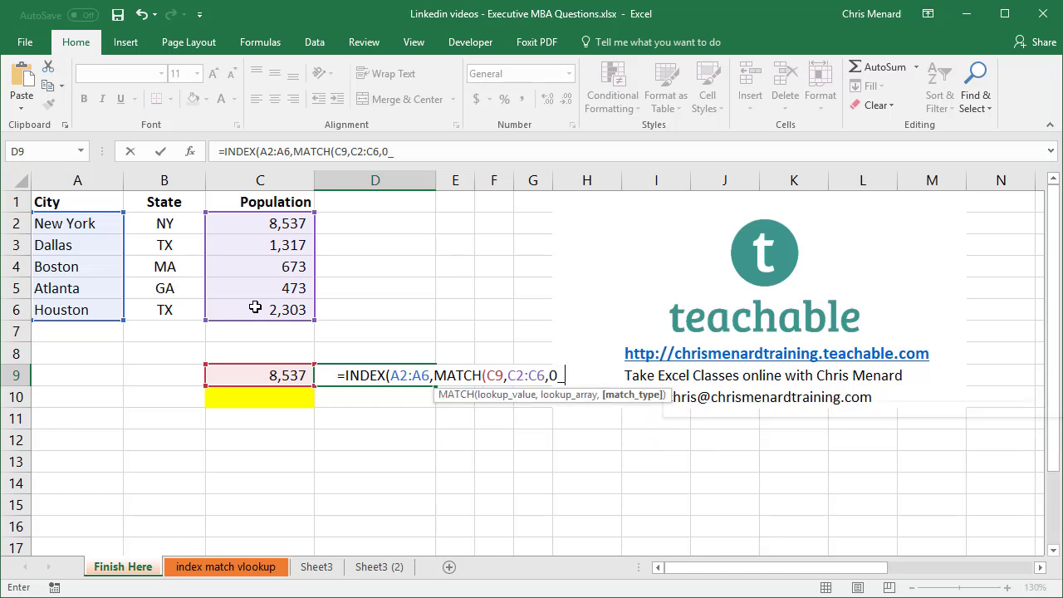
text())
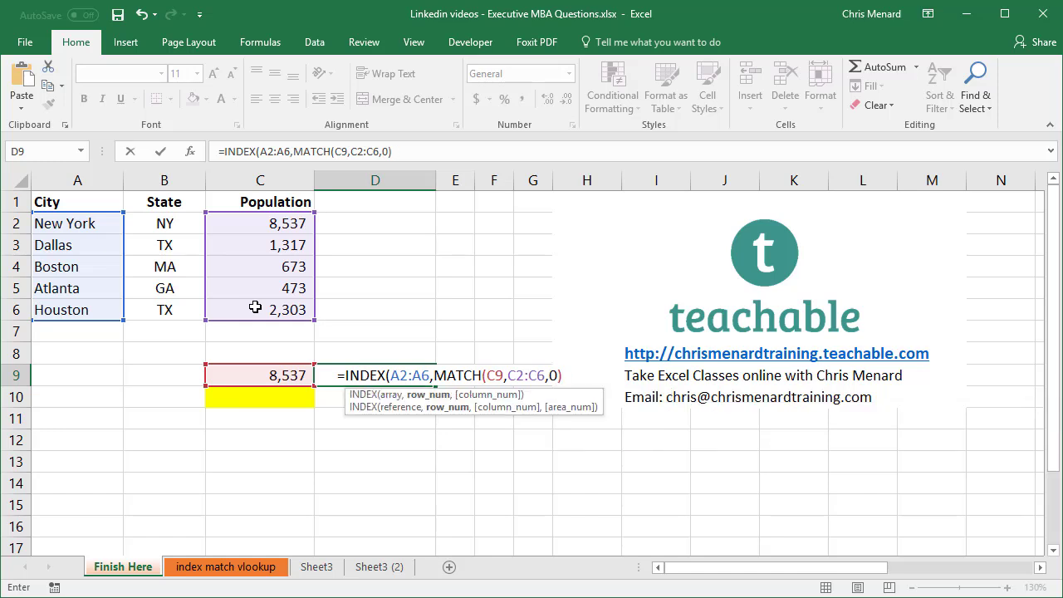
key(Return)
key(Return)
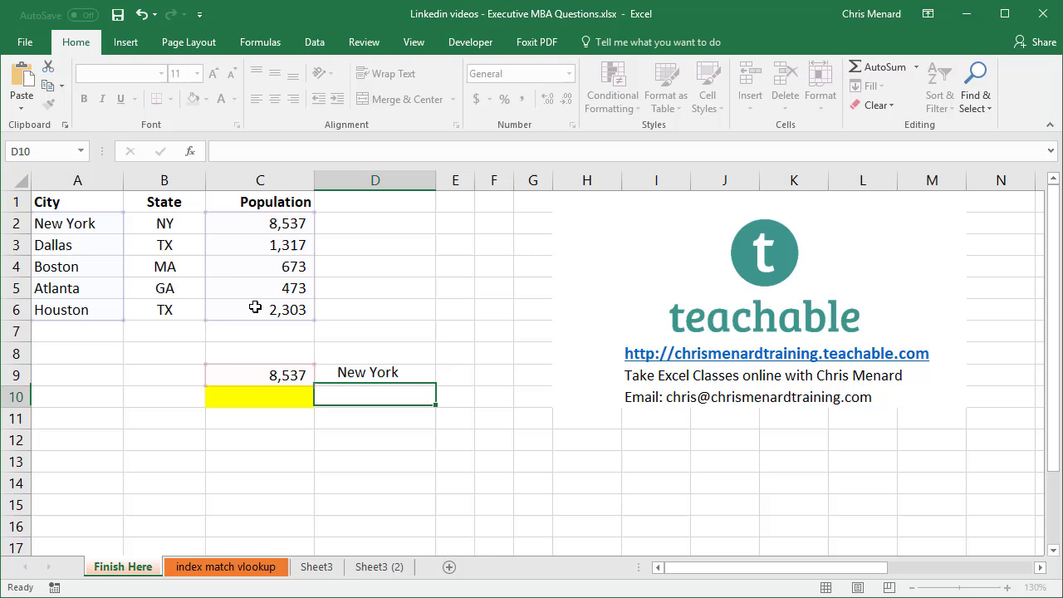
key(Up)
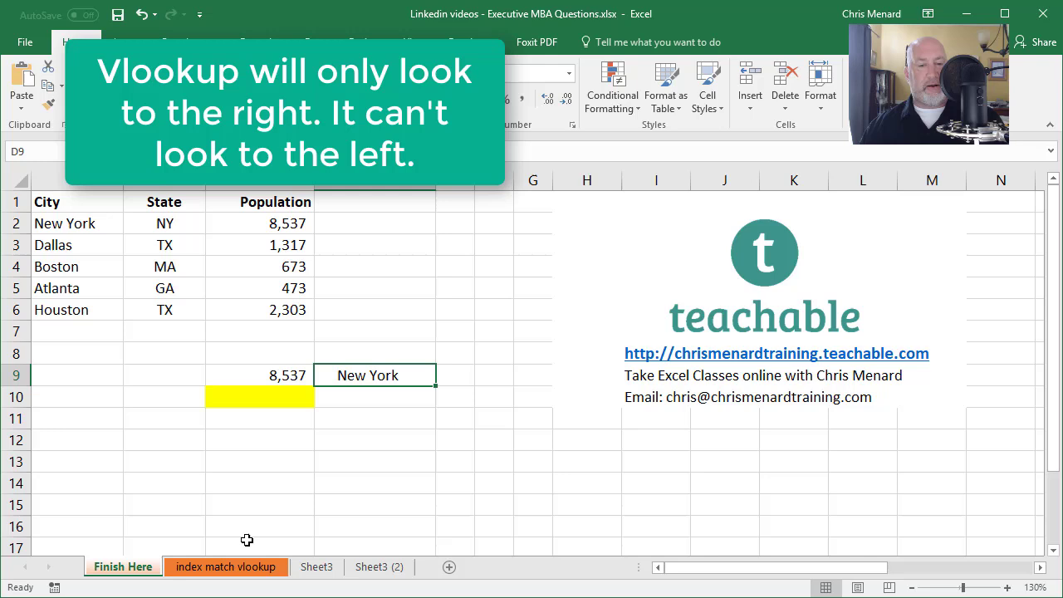
Step: On the index match vlookup sheet, test both lookups by setting F2 to United States, Japan, and United States again
click(239, 573)
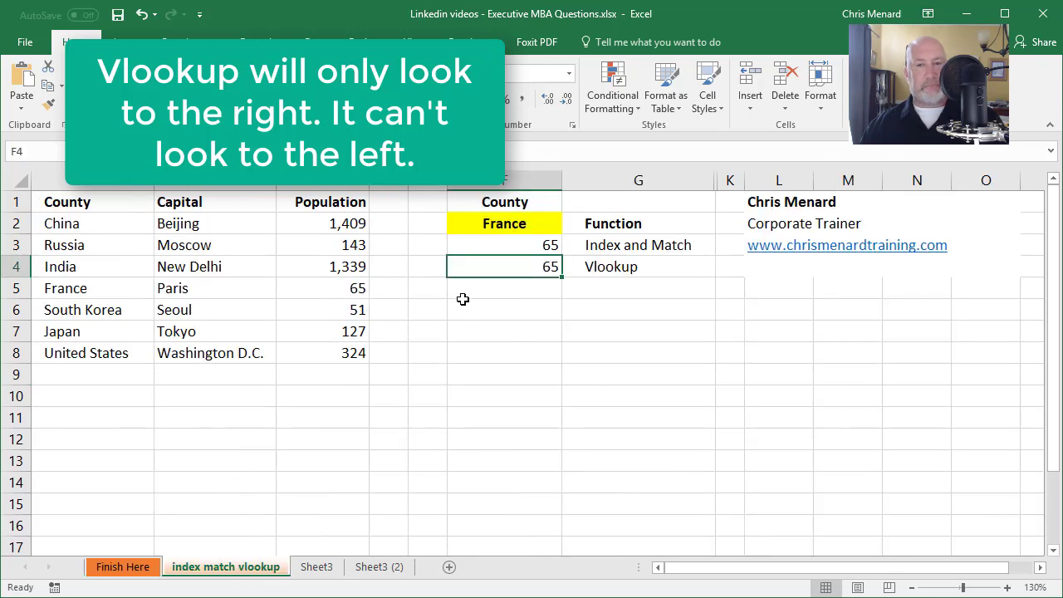
click(501, 228)
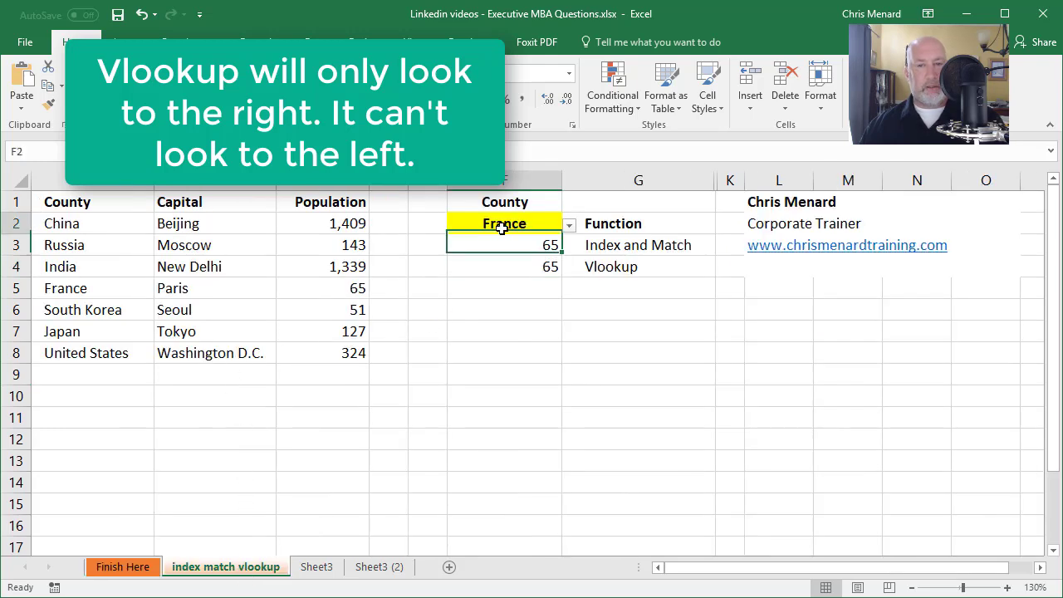
click(567, 225)
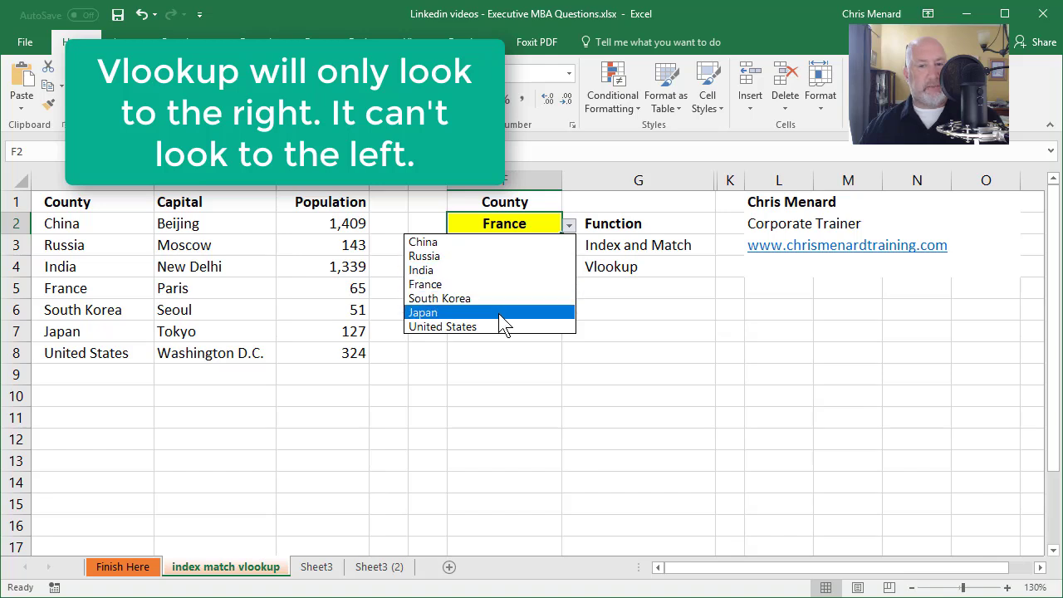
click(496, 326)
click(568, 225)
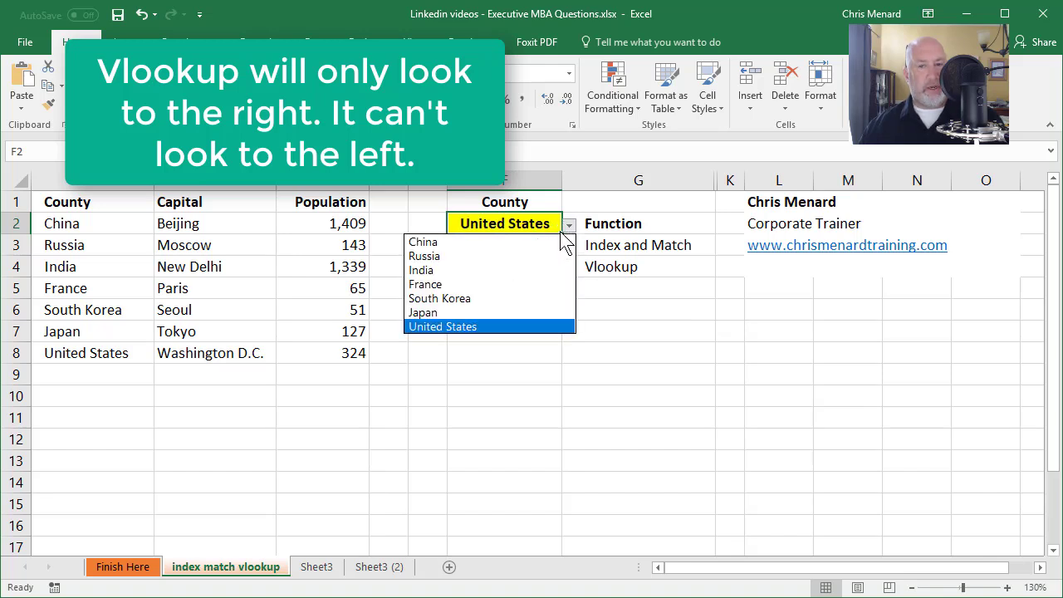
click(520, 314)
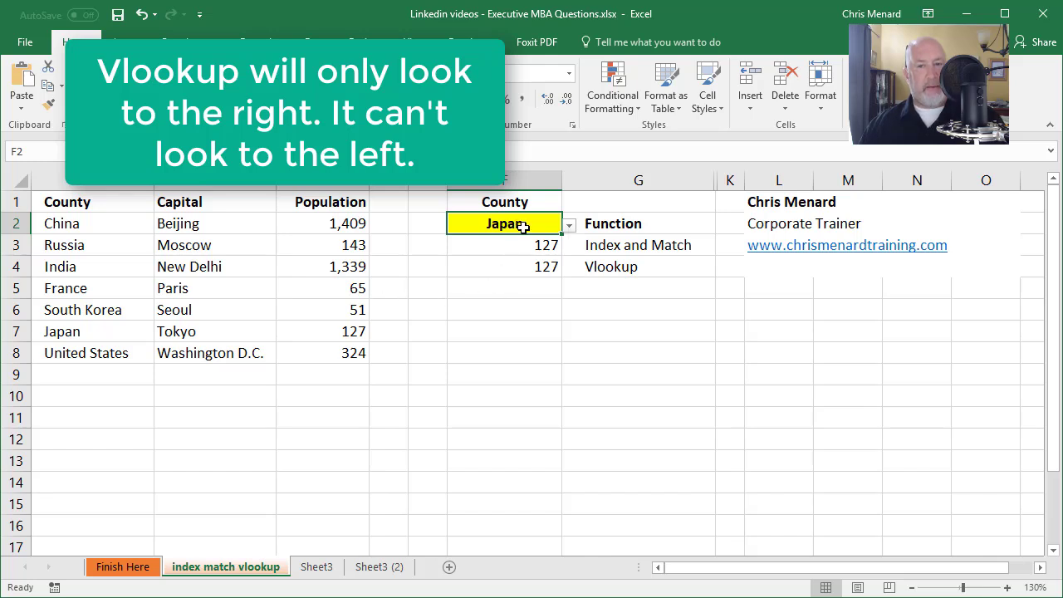
click(569, 225)
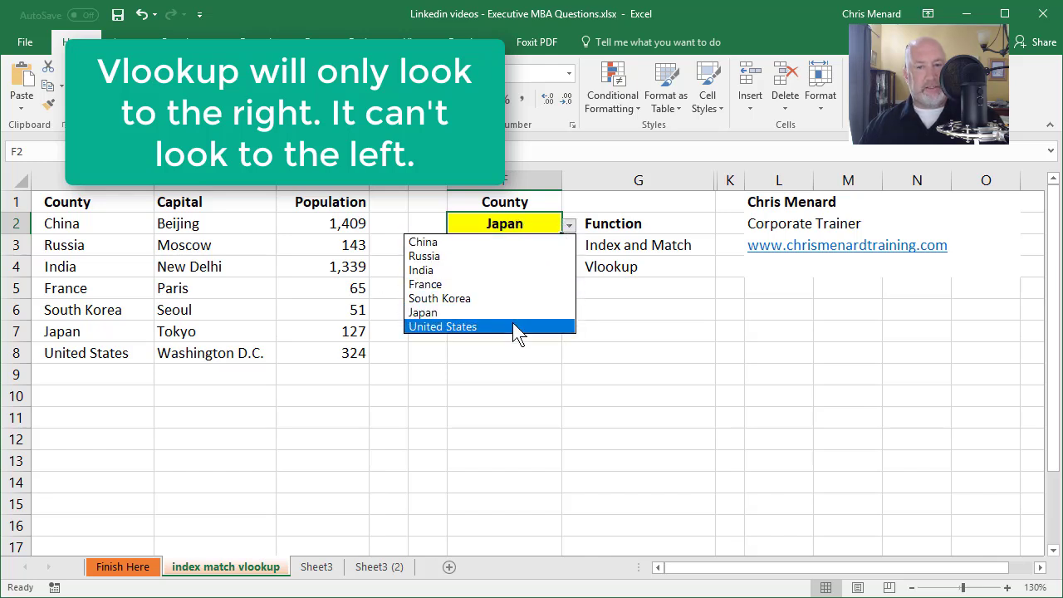
click(517, 330)
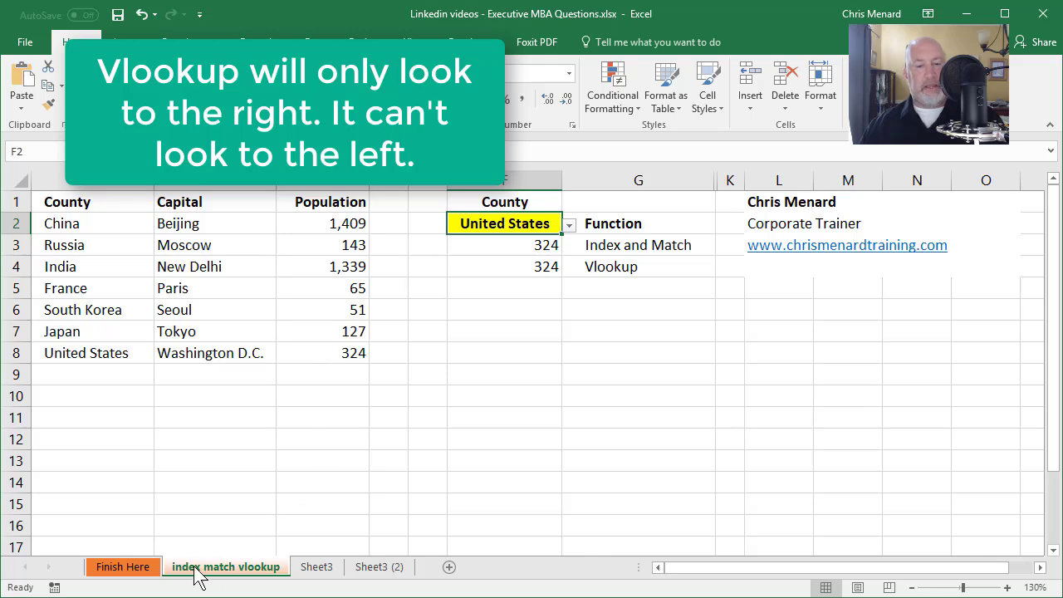
Step: On the Finish Here sheet, start a LARGE function in cell C9 in place of its existing content
click(146, 571)
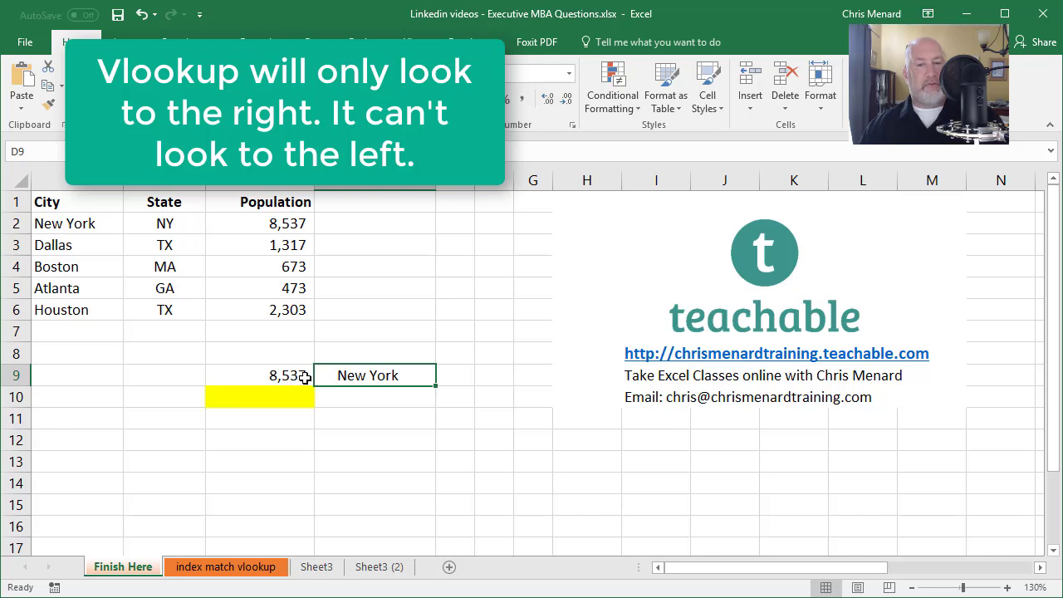
click(300, 377)
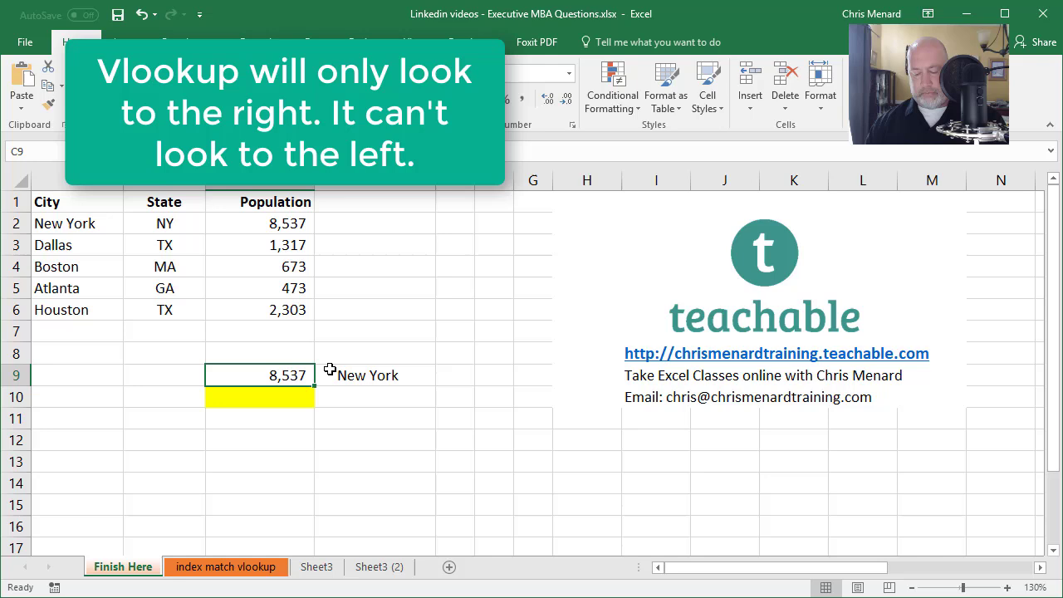
text(=)
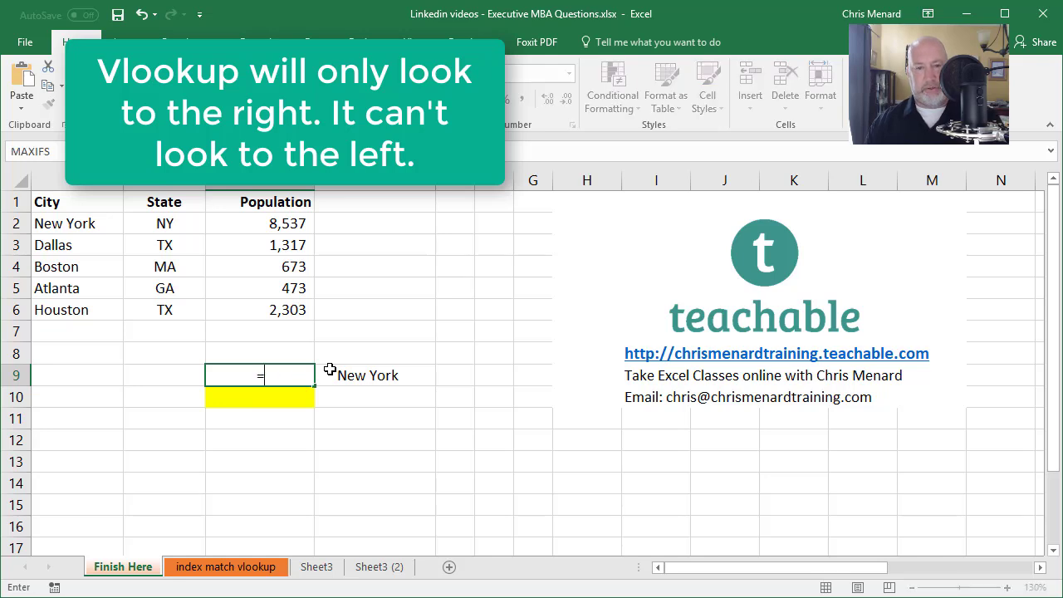
text(larege)
key(BackSpace)
key(BackSpace)
key(BackSpace)
text(ge)
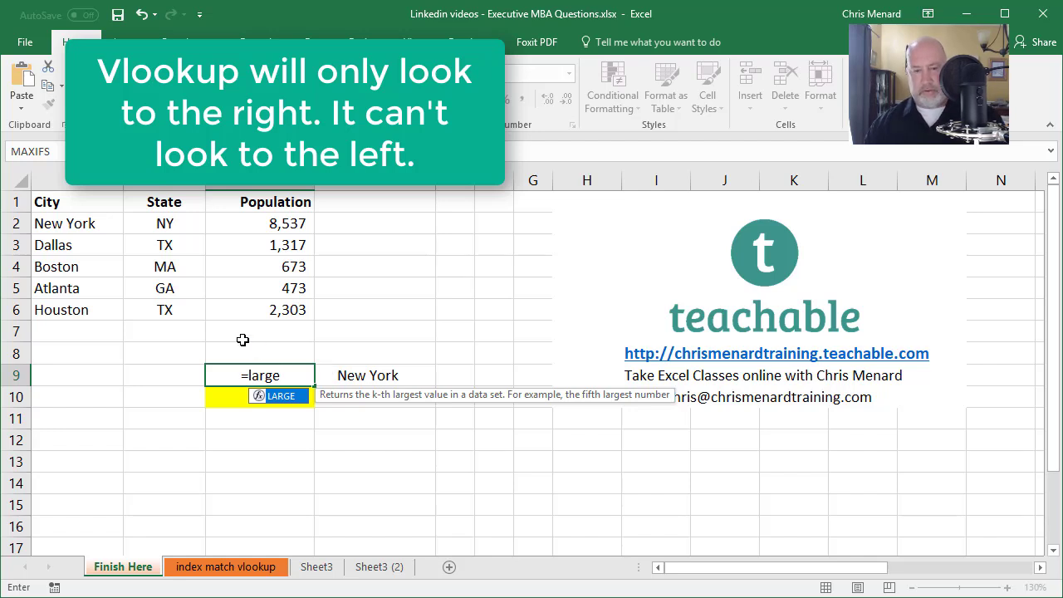
key(Tab)
Step: Use the population range C2:C6 as the LARGE array, set k to 2 for the second-largest value, and enter the formula
drag(273, 227, 264, 321)
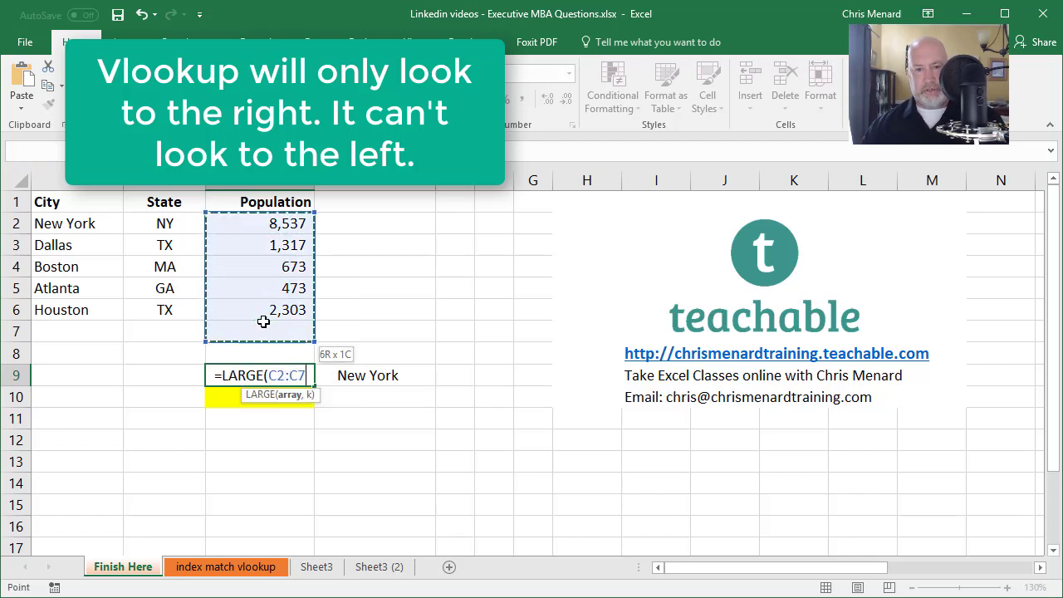
drag(245, 232, 248, 312)
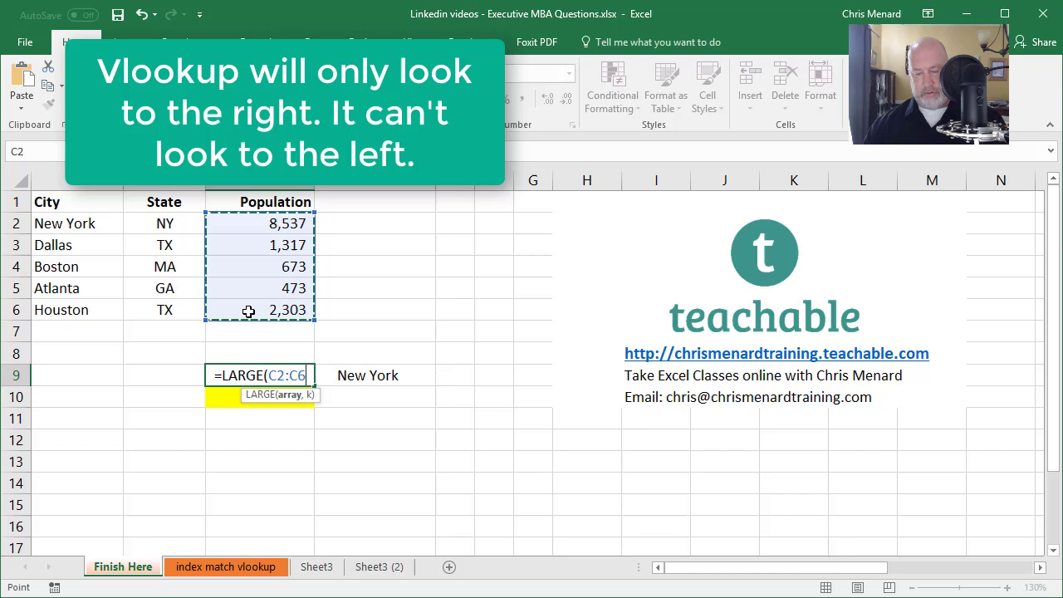
text(,2)
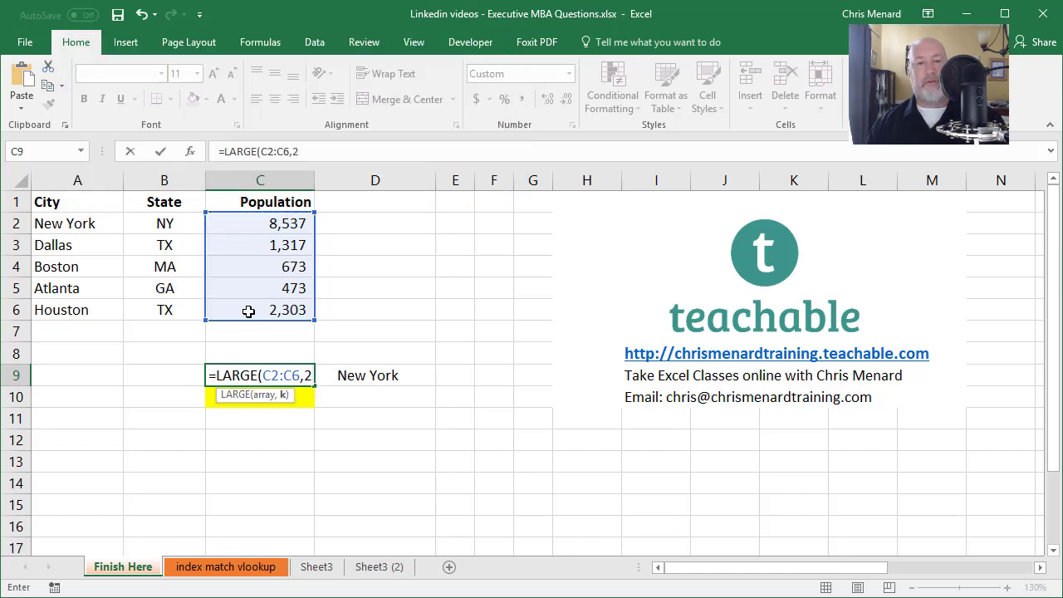
key(Return)
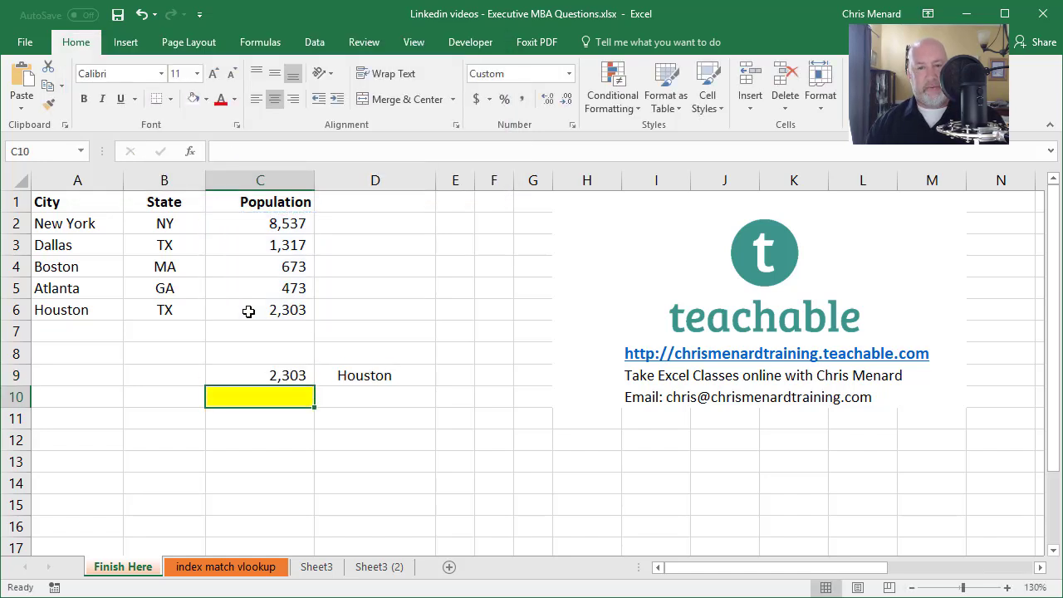
Step: Review the LARGE formula in C9, the Houston population in C6 and the INDEX-MATCH formula in D9
key(Up)
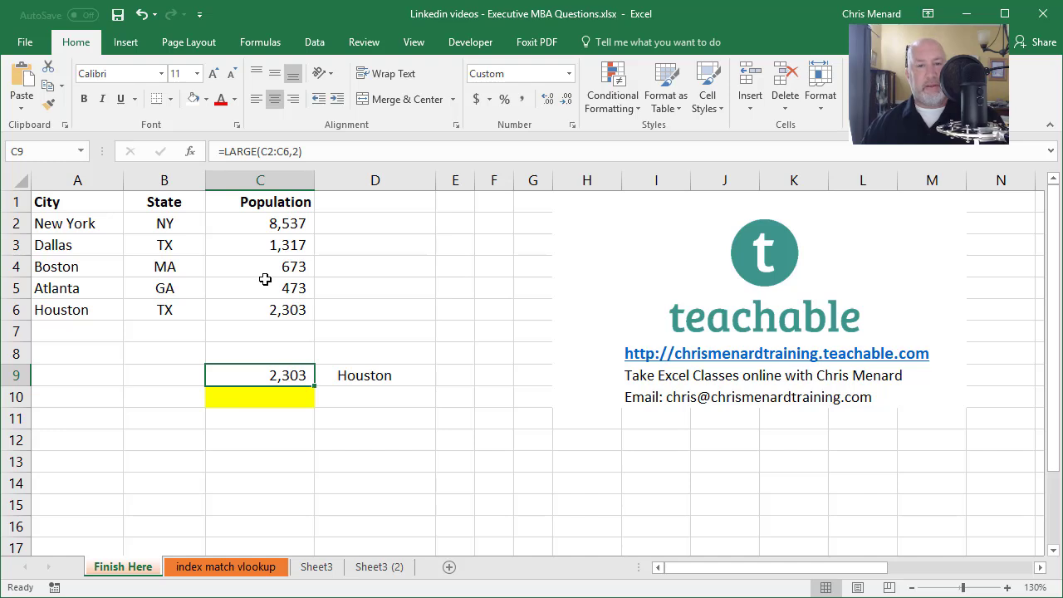
click(278, 311)
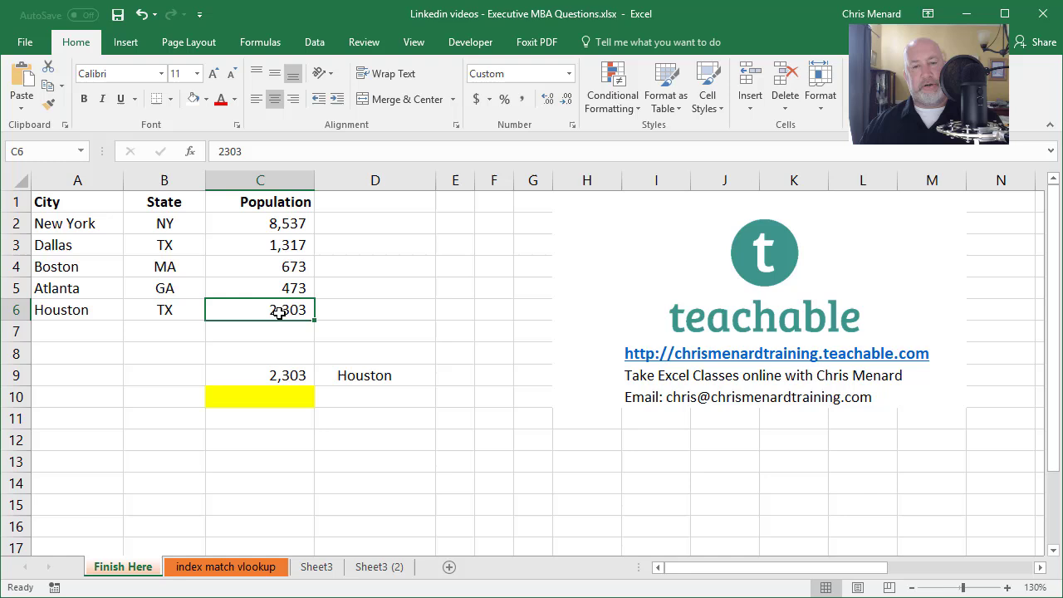
click(368, 375)
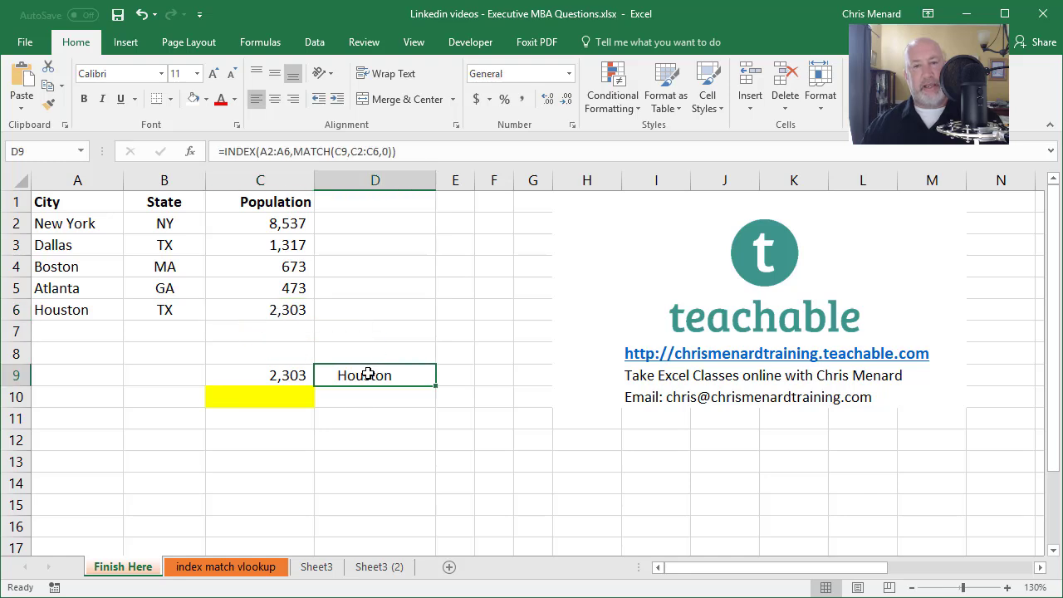